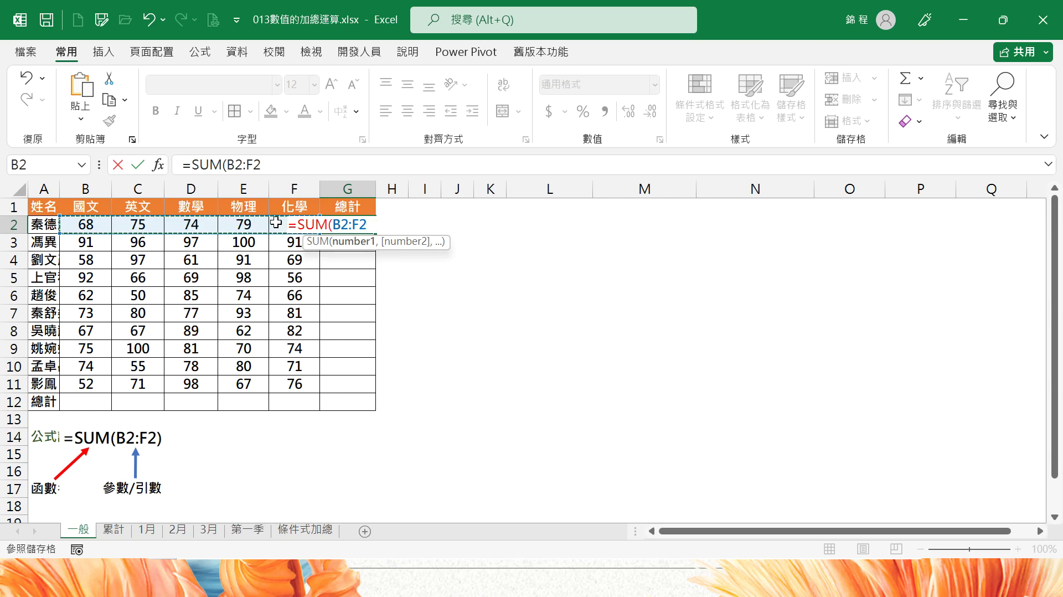
# Complete the =SUM(B2:F2) formula in G2 and clear that cell again.
pyautogui.press('Tab')
pyautogui.press('Left')
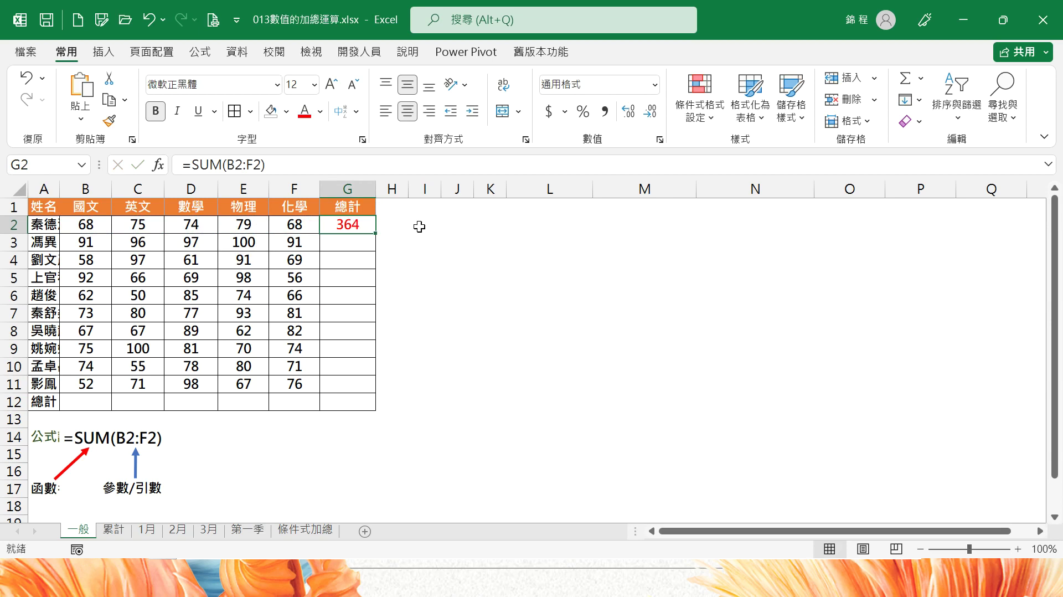
pyautogui.press('Delete')
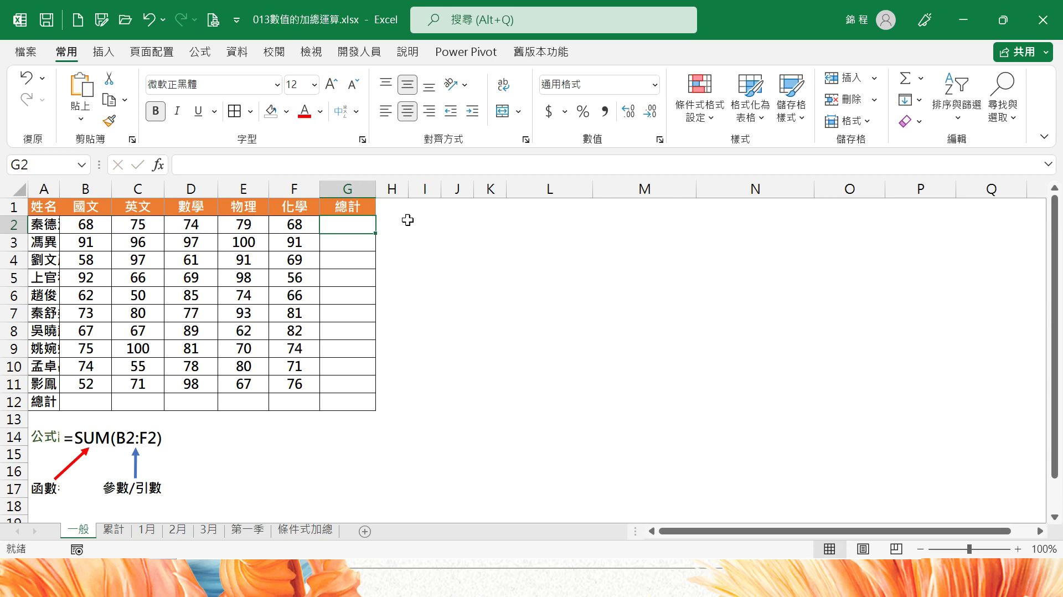
# Use AutoSum to total each student's scores in G2:G12 and clear those totals again.
pyautogui.moveTo(356, 226); pyautogui.dragTo(347, 398)
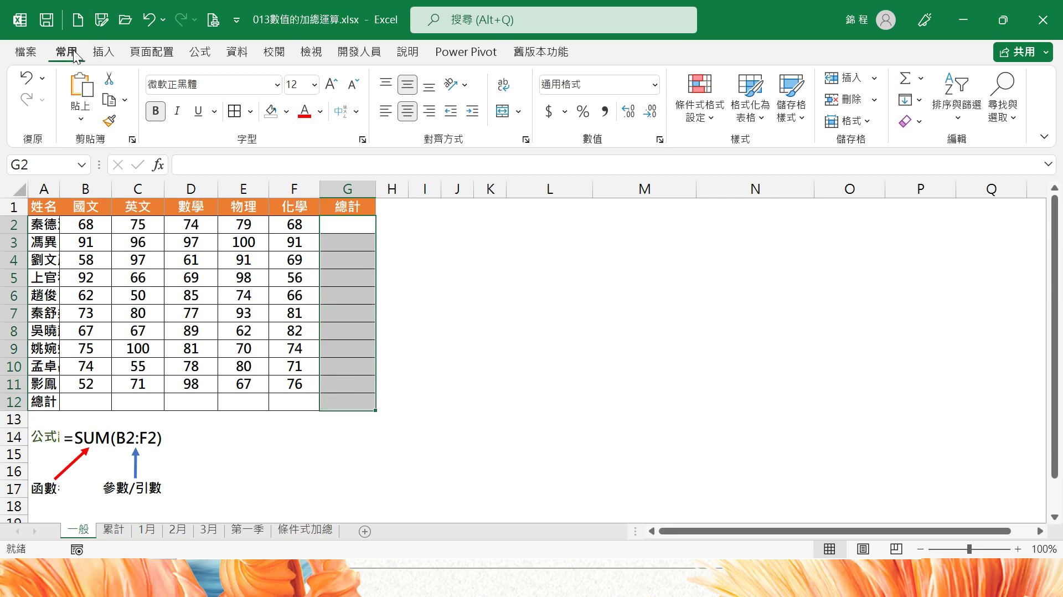
pyautogui.click(906, 81)
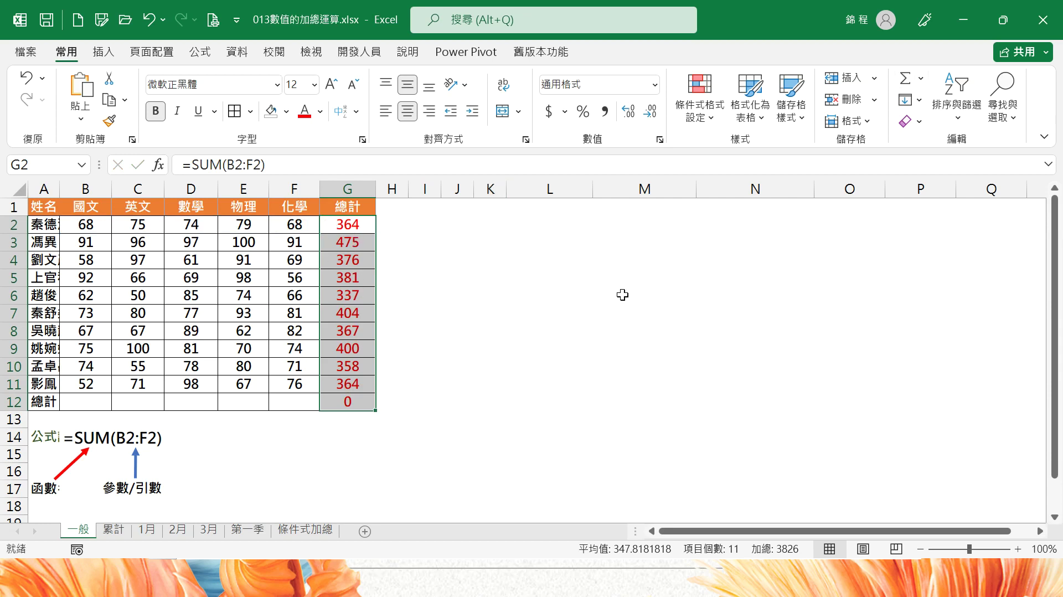
pyautogui.press('Delete')
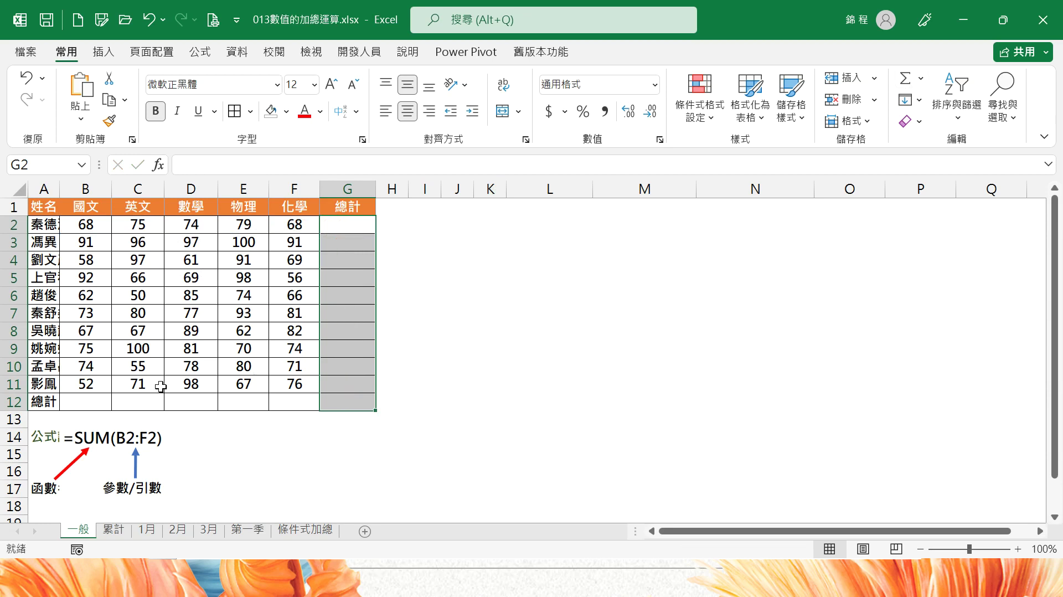
# Use AutoSum to total every subject column in B12:G12 and clear those totals again.
pyautogui.moveTo(87, 400); pyautogui.dragTo(351, 400)
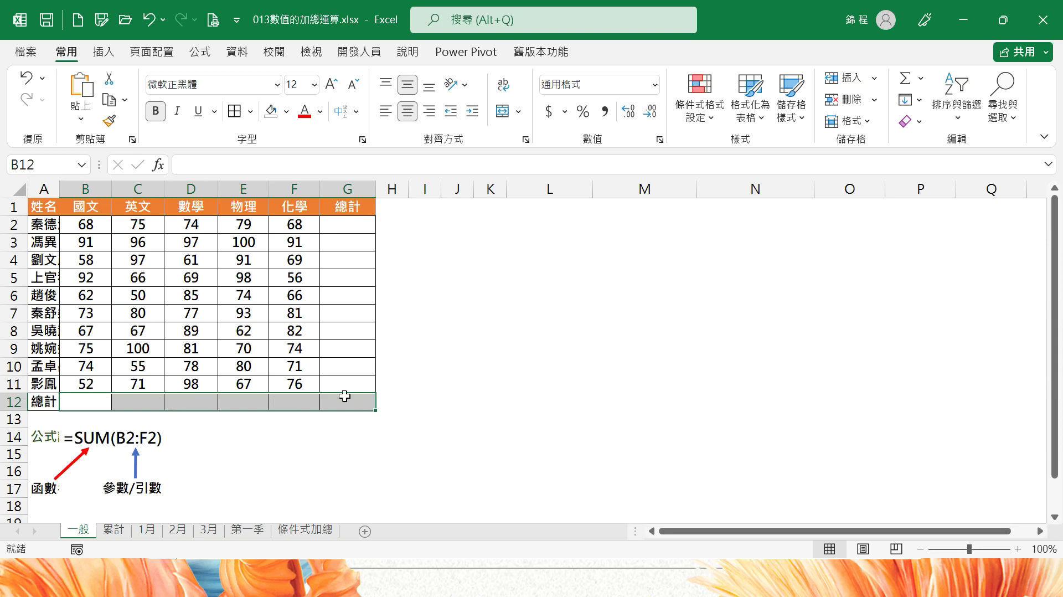
pyautogui.click(201, 53)
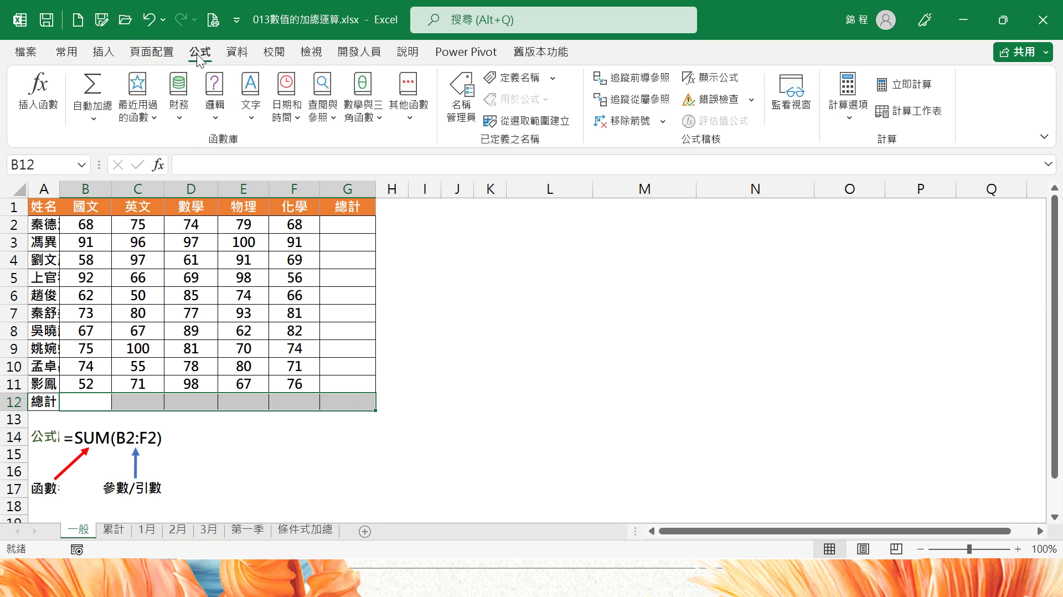
pyautogui.click(93, 92)
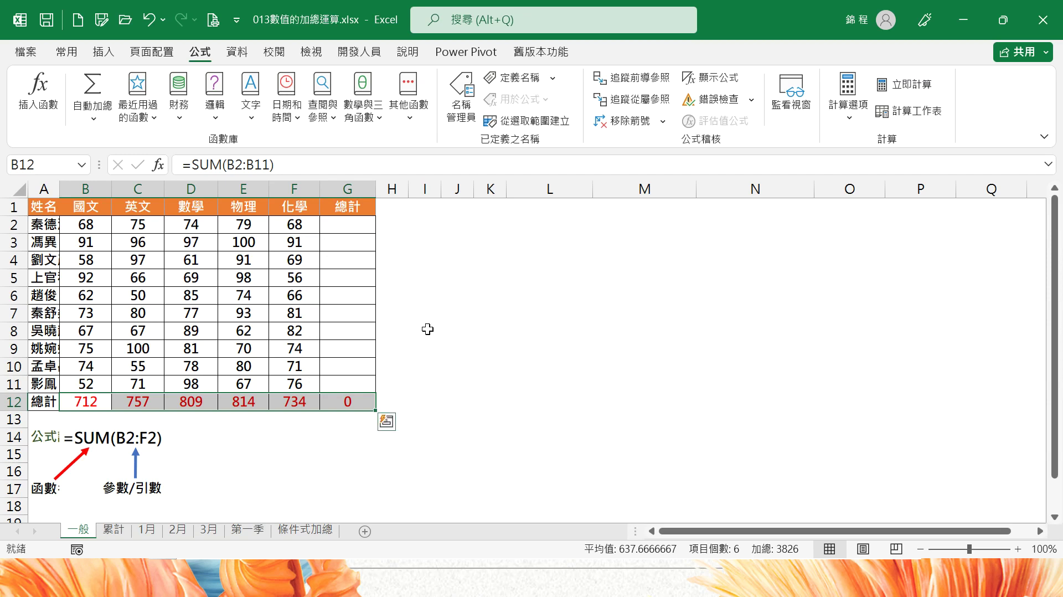
pyautogui.press('Delete')
# Use AutoSum on the range B2:G12 to fill the row and column totals in one go.
pyautogui.moveTo(100, 224); pyautogui.dragTo(341, 400)
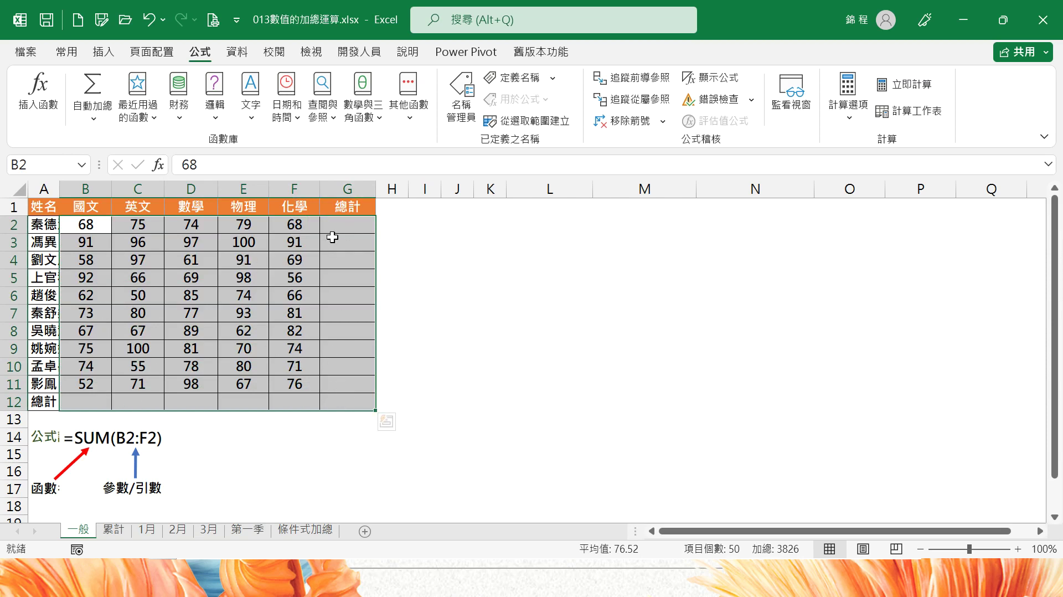
pyautogui.click(93, 99)
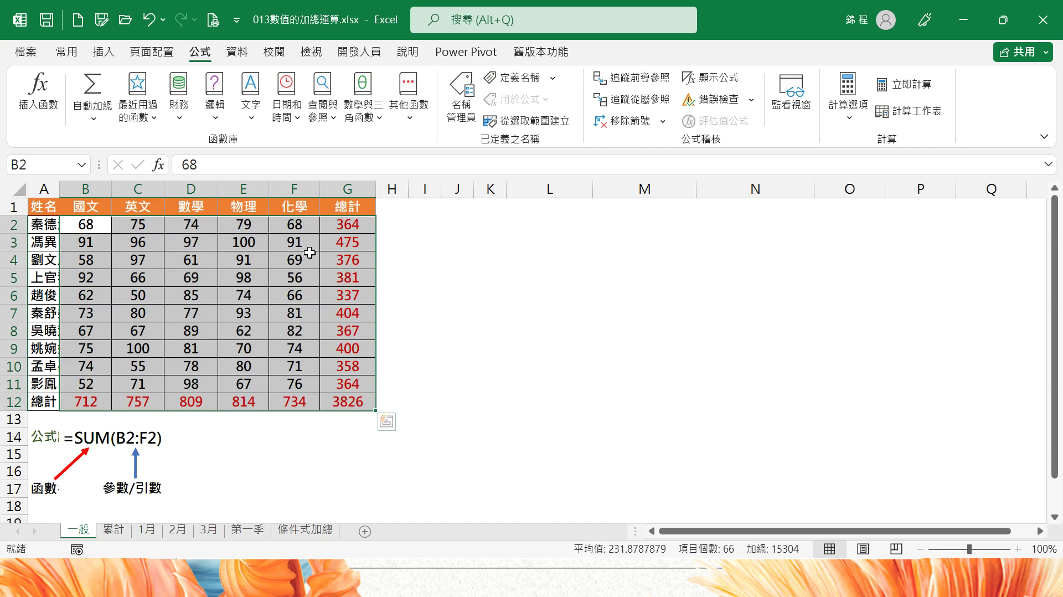
pyautogui.click(57, 55)
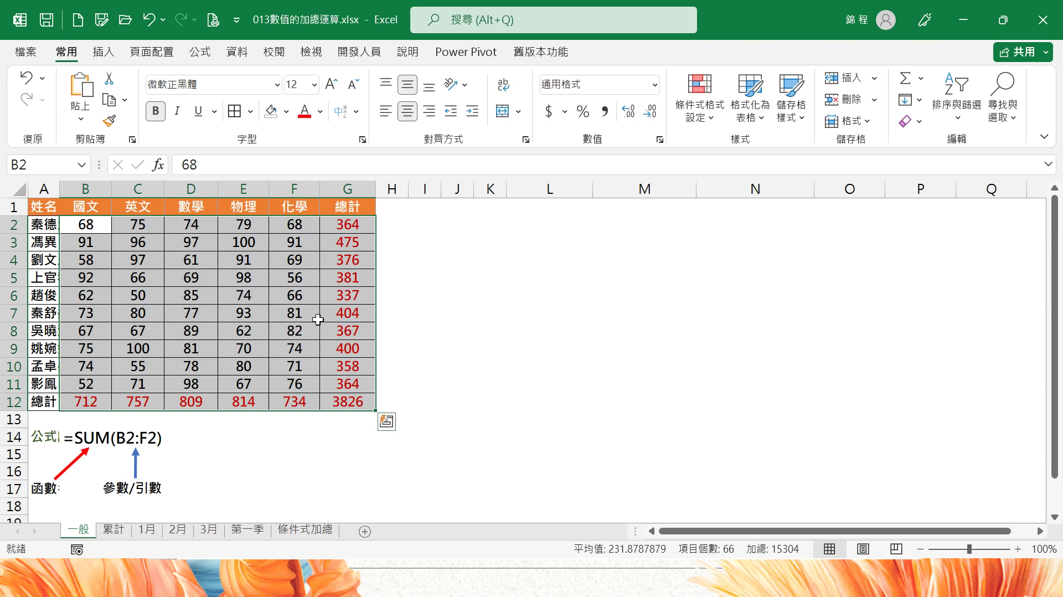
# Clear the totals in G2:G12 and B12:F12.
pyautogui.click(349, 225)
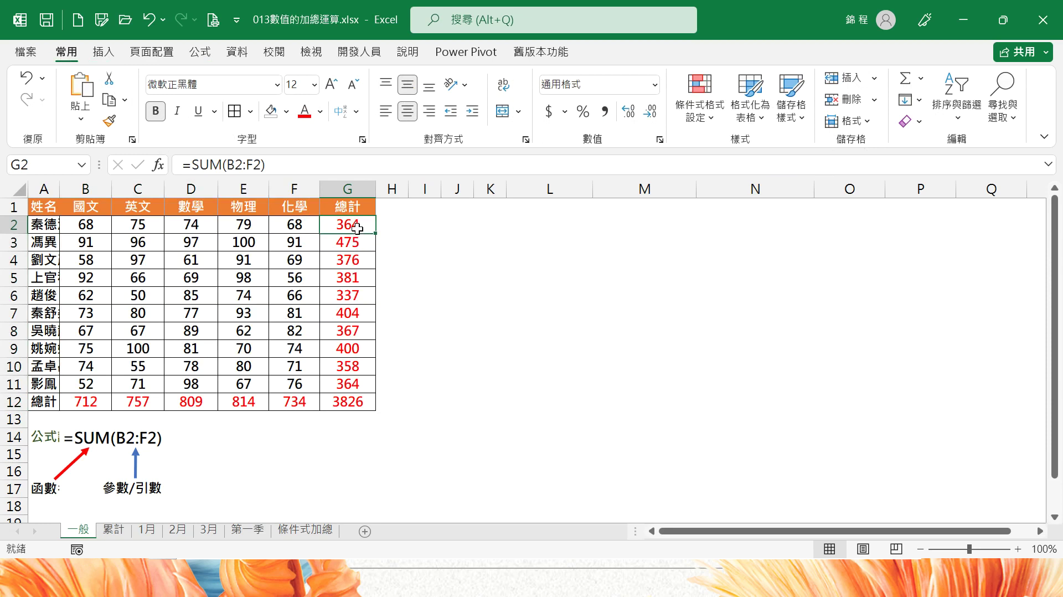
pyautogui.moveTo(356, 226); pyautogui.dragTo(350, 402)
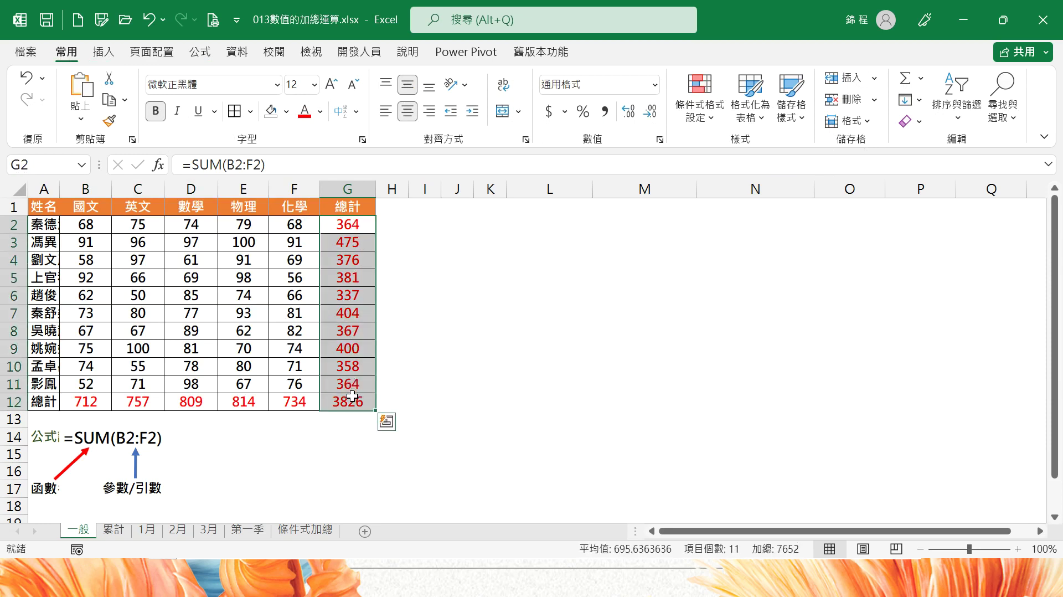
pyautogui.press('Delete')
pyautogui.moveTo(87, 403); pyautogui.dragTo(299, 403)
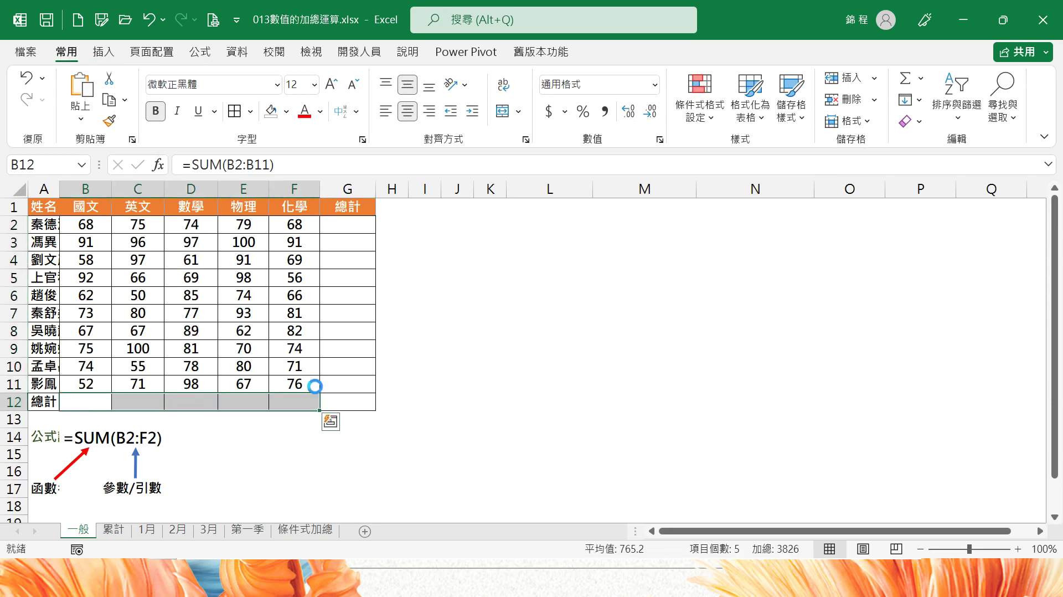
pyautogui.press('Delete')
# Insert the SUM function into G2, choosing it from the complete list of functions (全部).
pyautogui.click(87, 224)
pyautogui.click(351, 228)
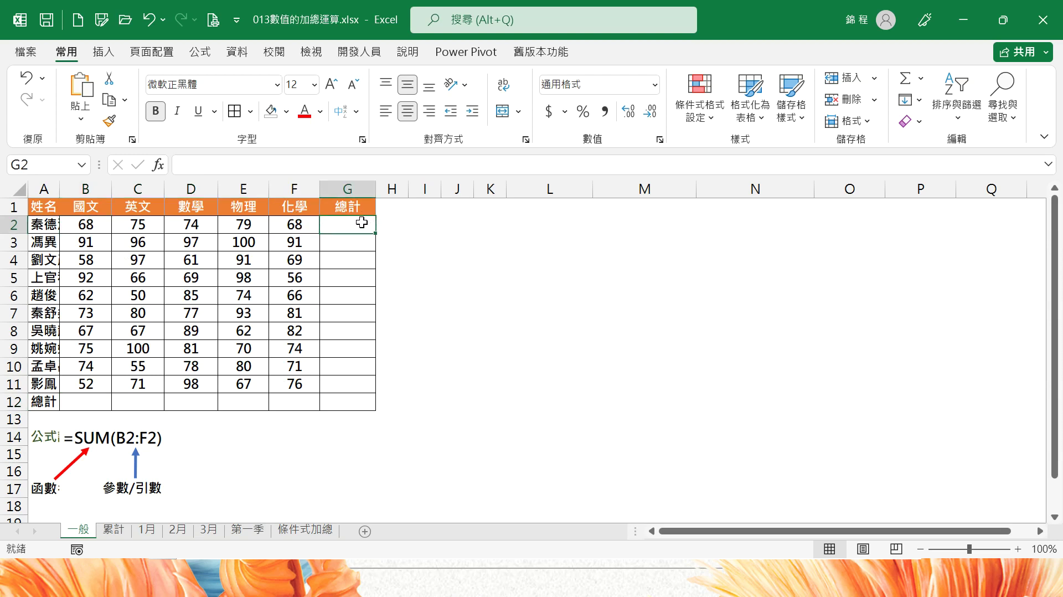
pyautogui.click(209, 53)
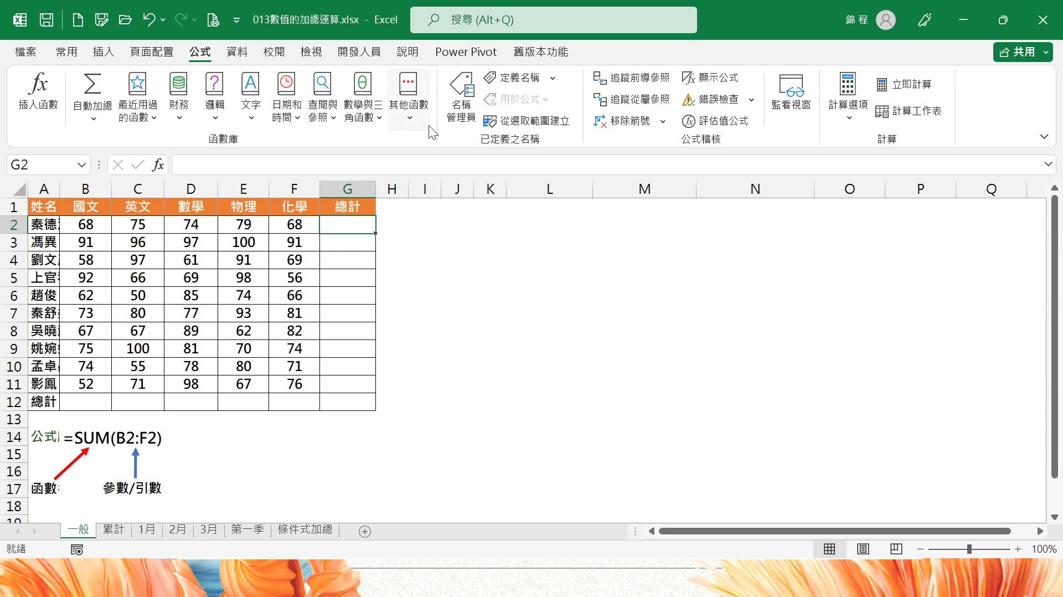
pyautogui.click(44, 107)
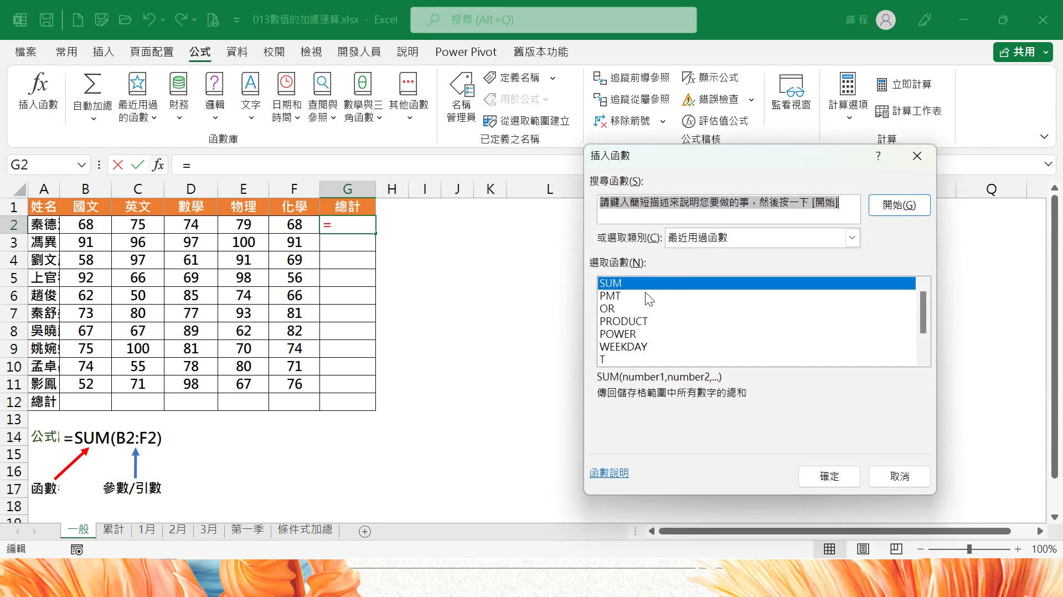
pyautogui.click(684, 238)
pyautogui.click(696, 265)
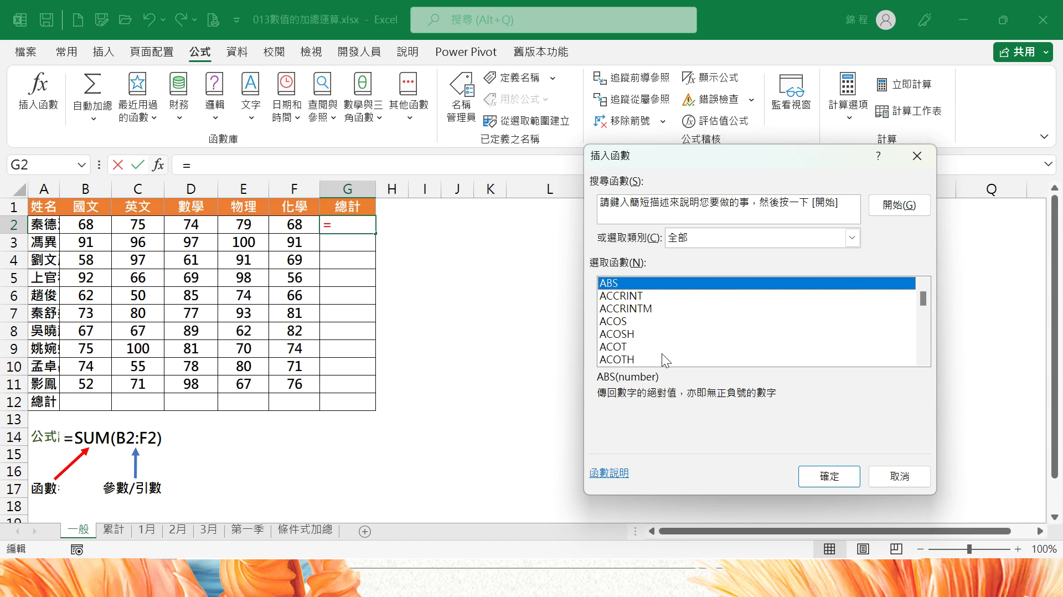
pyautogui.press('s')
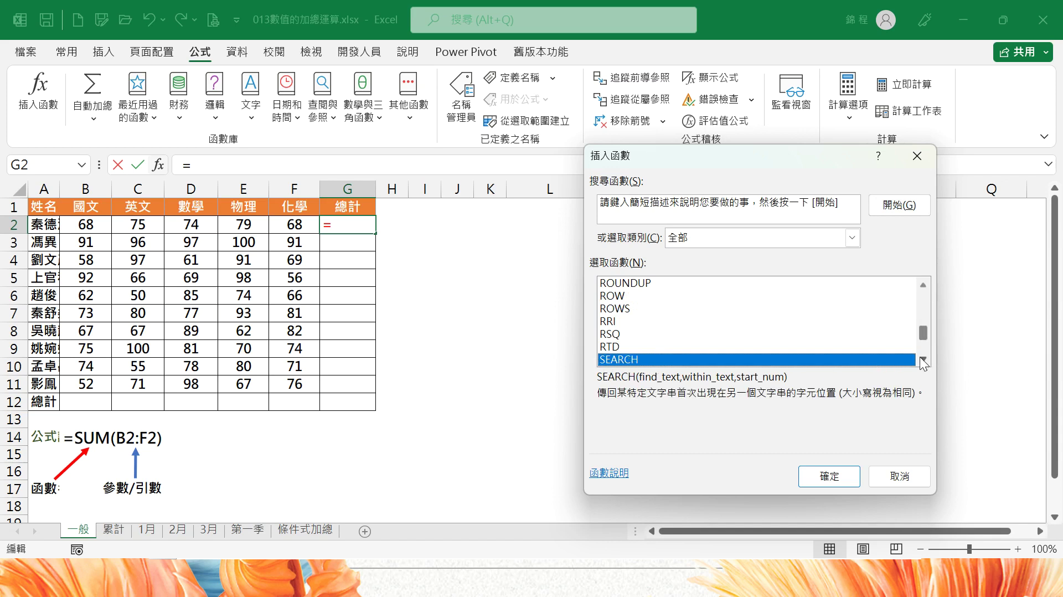
pyautogui.scroll(-7, 922, 359)
pyautogui.scroll(-7, 922, 359)
pyautogui.scroll(-7, 924, 358)
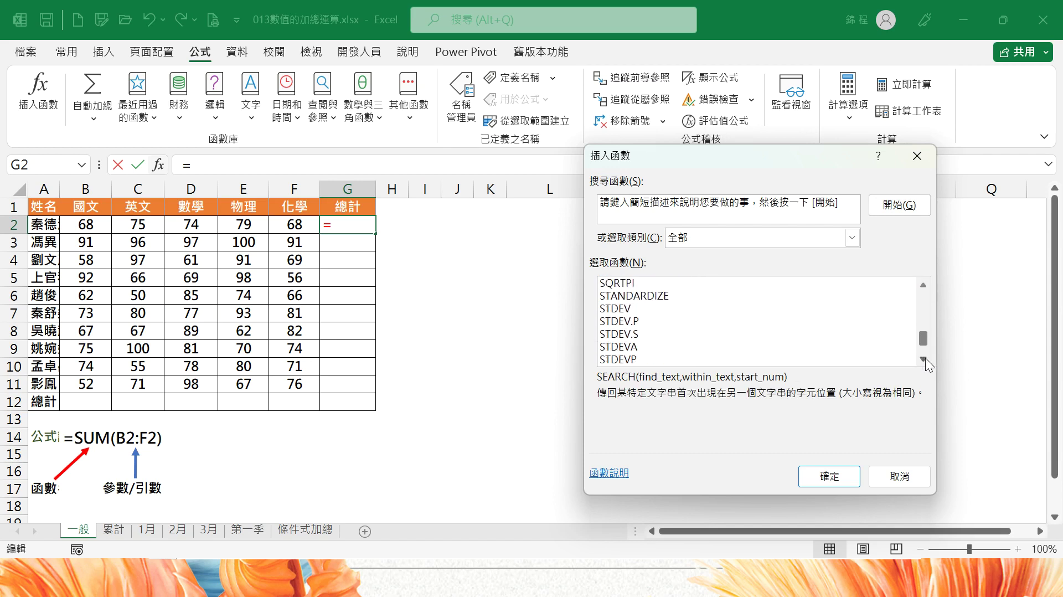
pyautogui.scroll(-2, 925, 359)
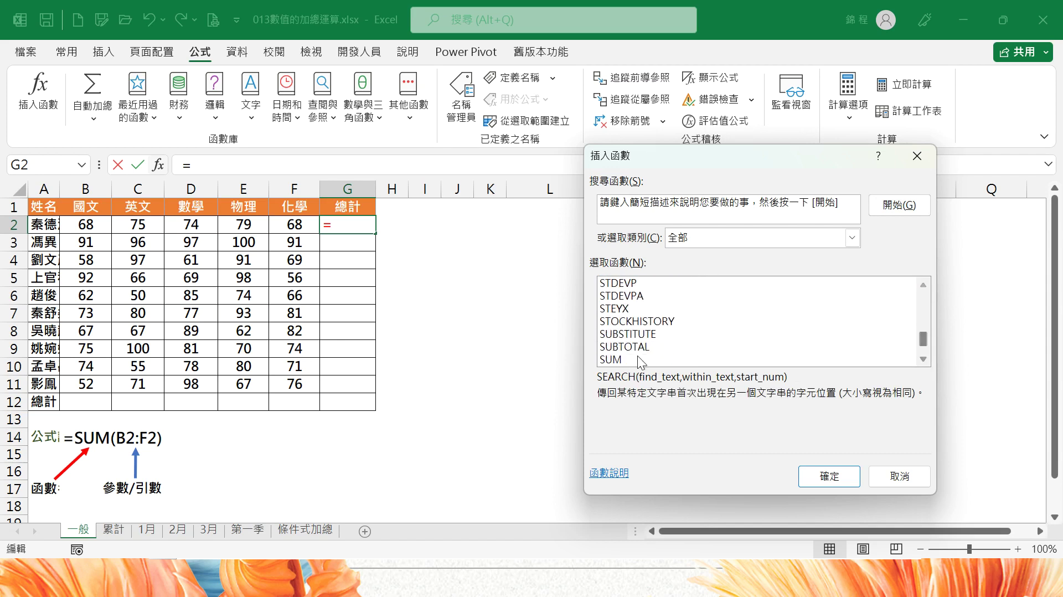
pyautogui.click(616, 360)
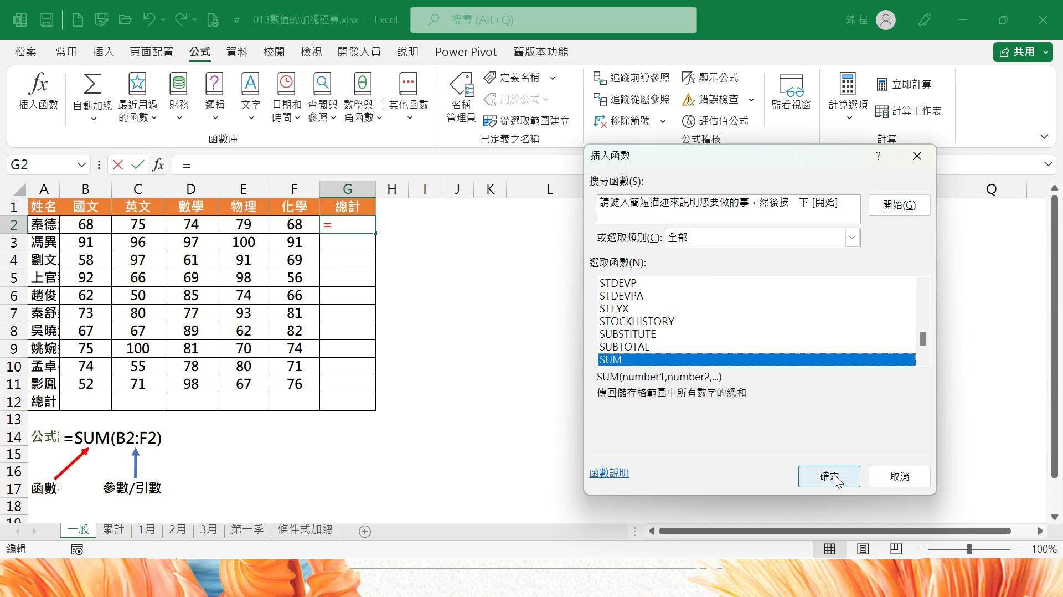
pyautogui.click(829, 476)
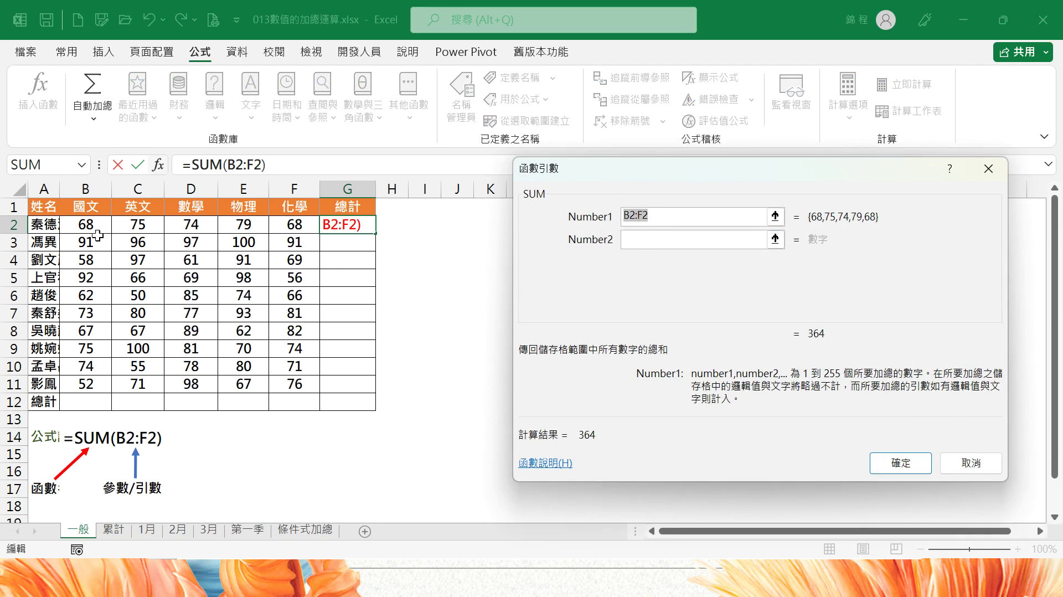
# Set SUM's first argument to B2:F2 and fill the G2 formula down to G12.
pyautogui.moveTo(88, 225); pyautogui.dragTo(315, 231)
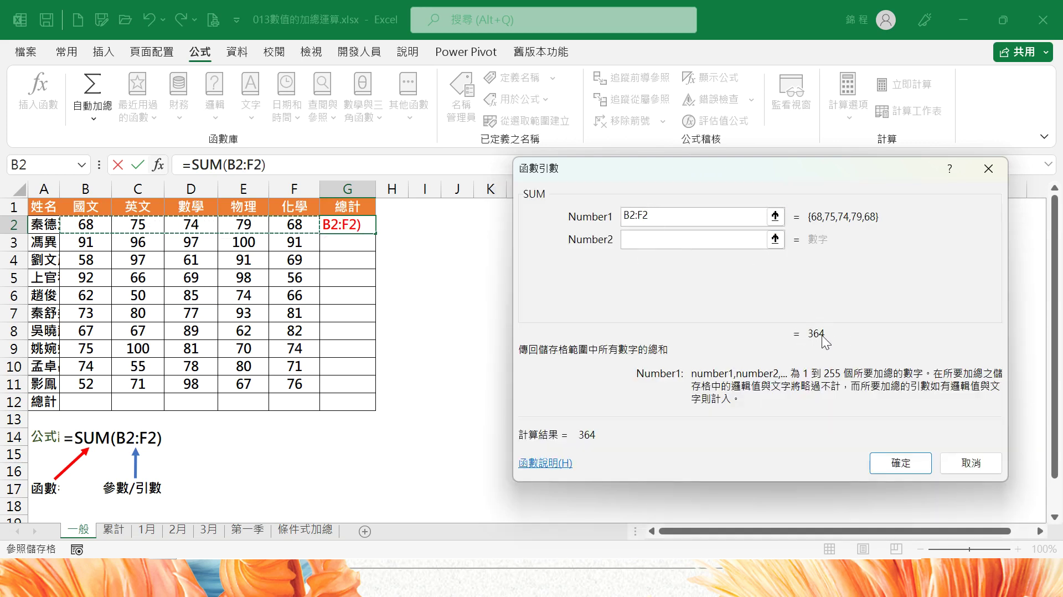
pyautogui.click(900, 465)
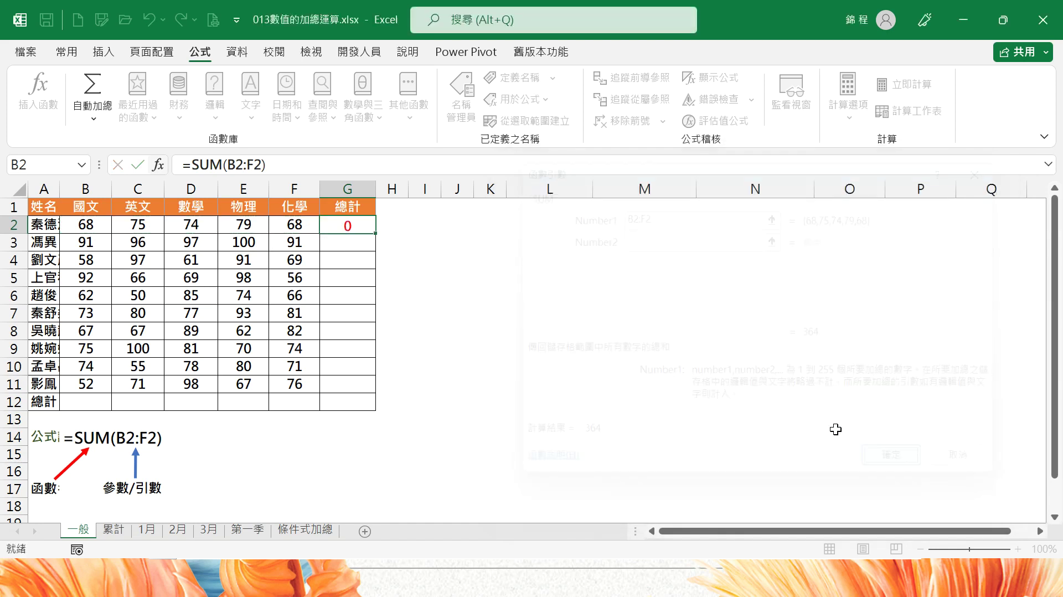
pyautogui.doubleClick(375, 233)
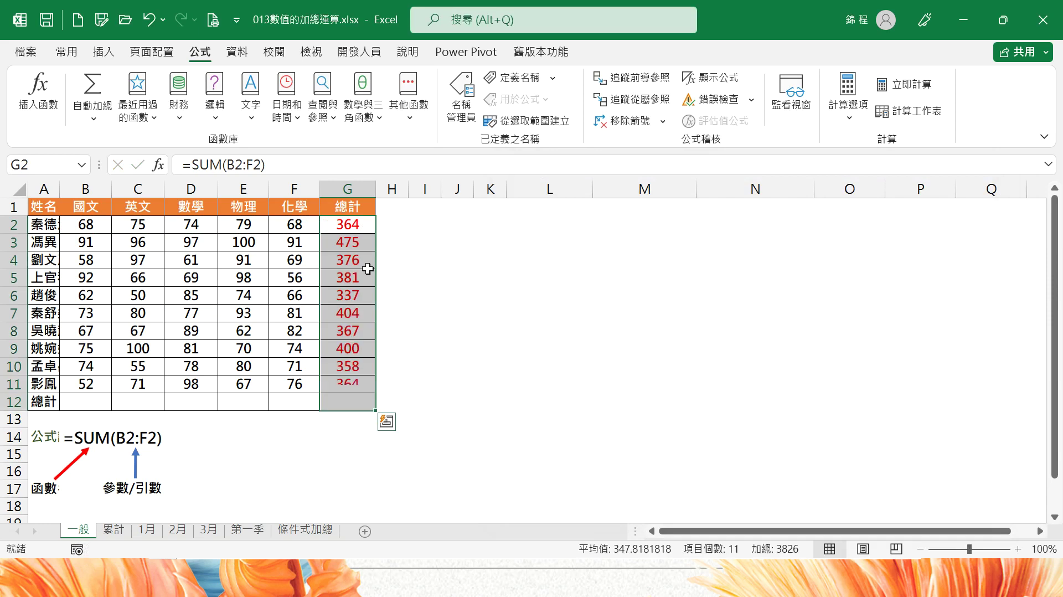
# Enter =SUM(B2:B11) in B12 with SUM from the math and trigonometry functions, and copy it across to F12.
pyautogui.moveTo(97, 401); pyautogui.dragTo(301, 406)
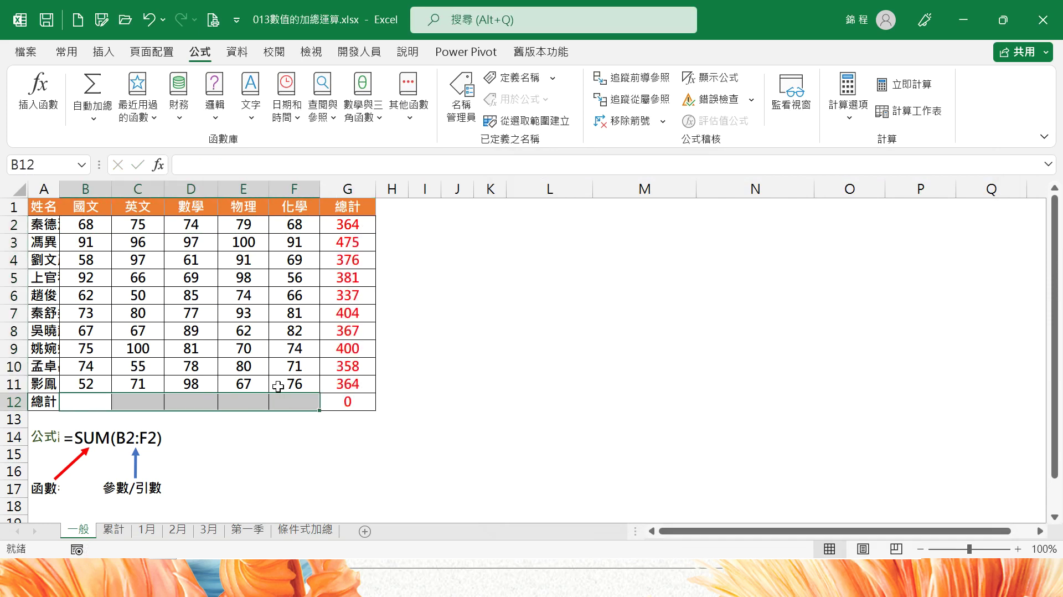
pyautogui.click(381, 118)
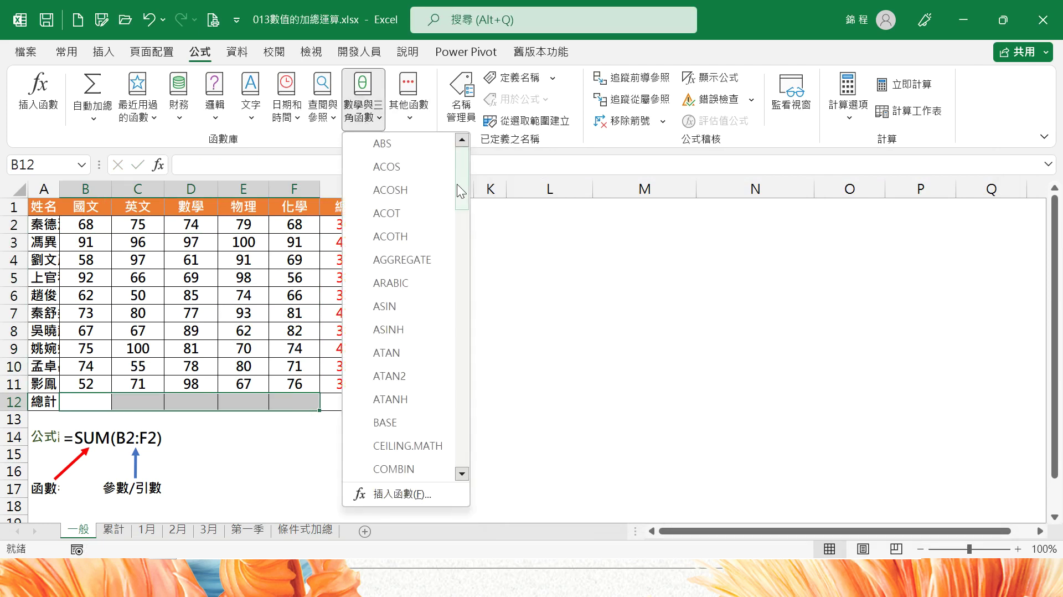
pyautogui.moveTo(460, 179); pyautogui.dragTo(466, 418)
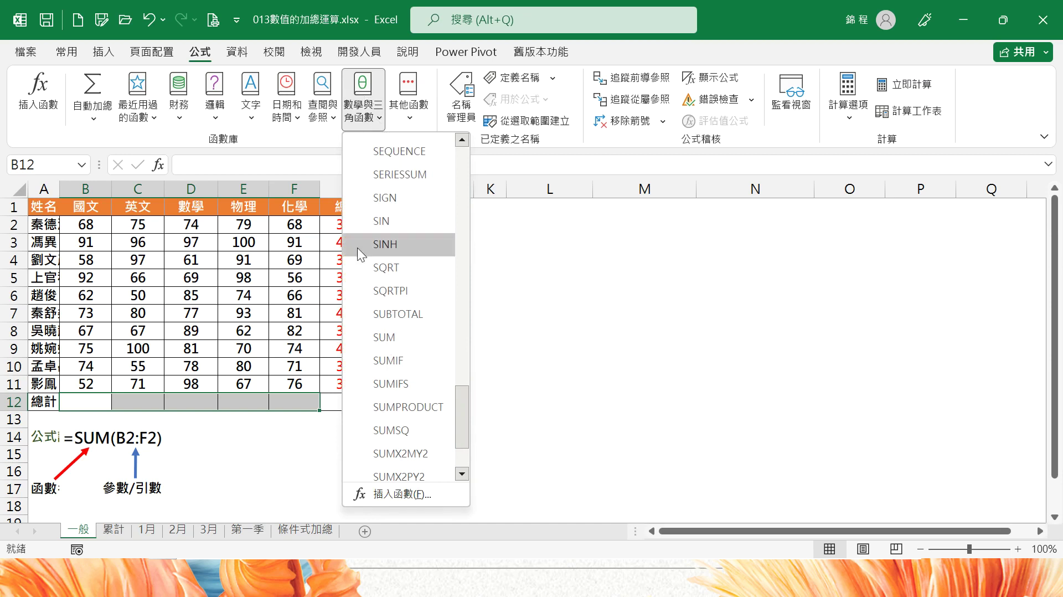
pyautogui.click(390, 338)
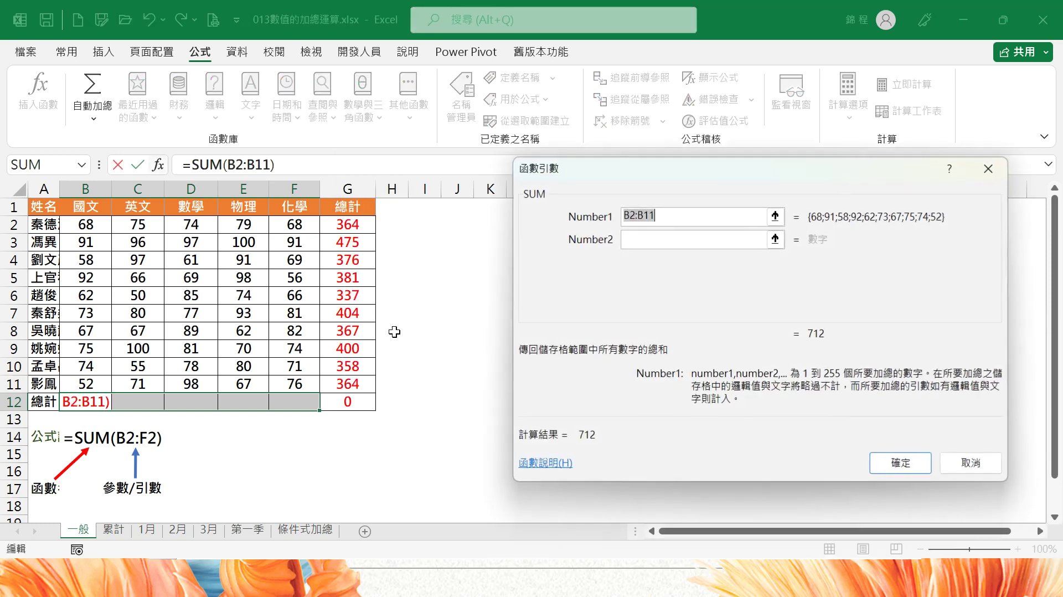
pyautogui.moveTo(92, 223); pyautogui.dragTo(83, 384)
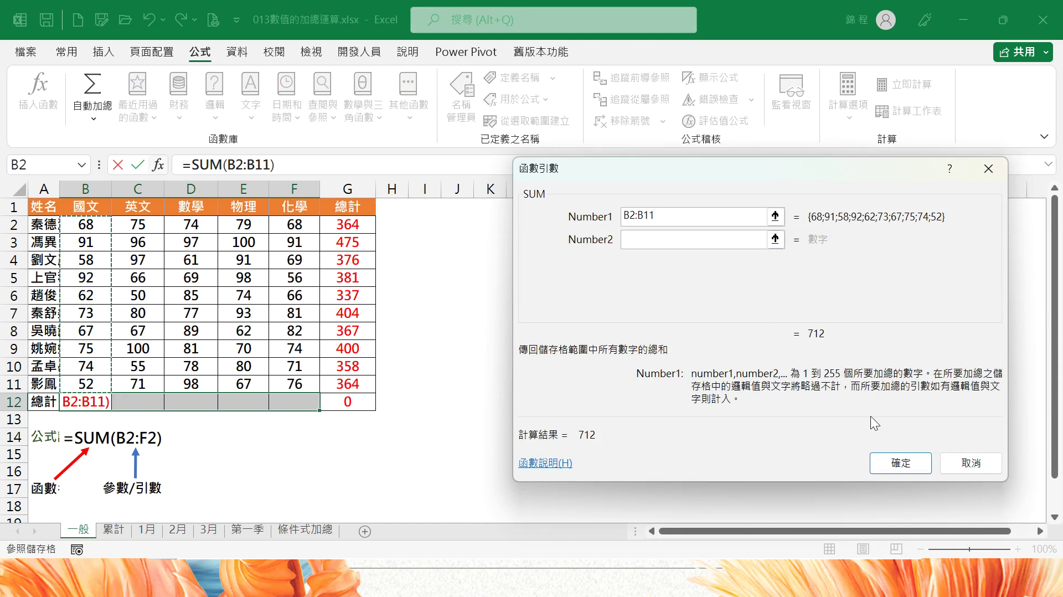
pyautogui.click(901, 462)
pyautogui.click(93, 402)
pyautogui.moveTo(105, 406); pyautogui.dragTo(310, 403)
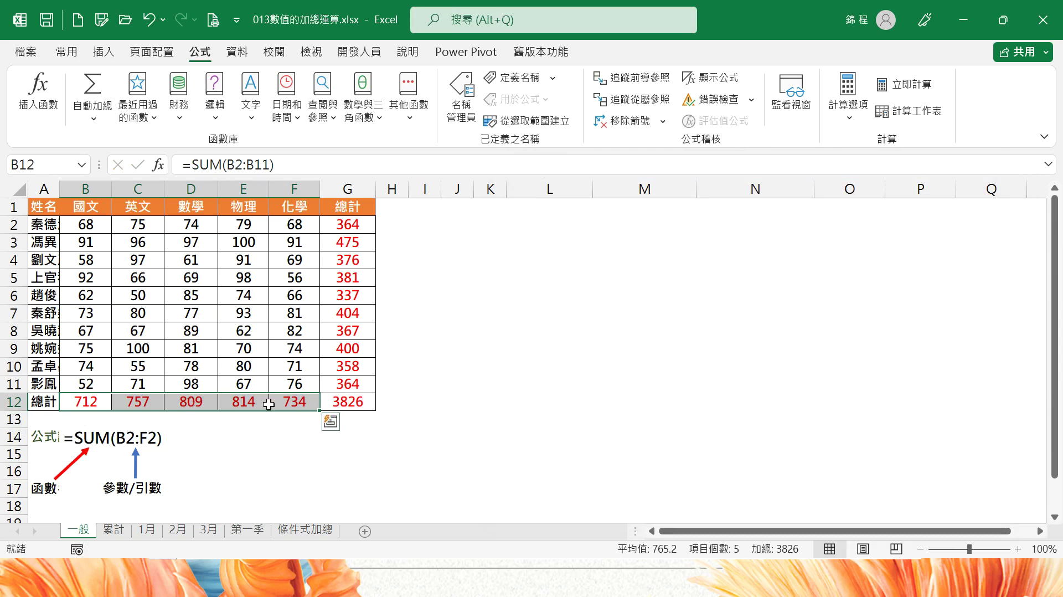
# Clear the student totals in G2:G12 and the subject totals in B12:F12.
pyautogui.moveTo(347, 224); pyautogui.dragTo(347, 404)
pyautogui.press('Delete')
pyautogui.moveTo(89, 401); pyautogui.dragTo(294, 402)
pyautogui.press('Delete')
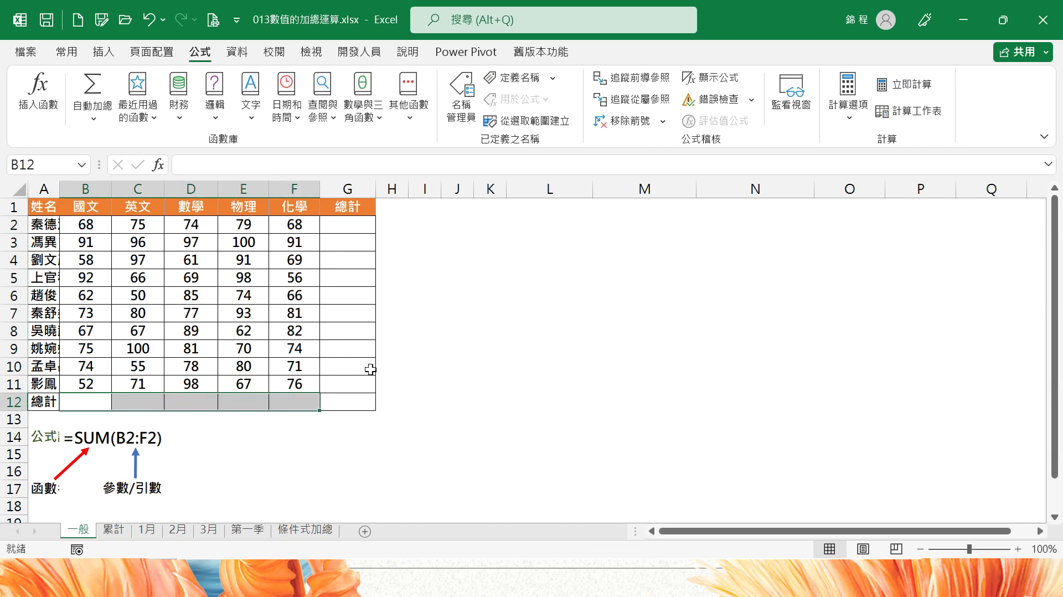
# Add subject totals below the scores in B2:F11 with the Quick Analysis column sum (欄加總).
pyautogui.click(338, 327)
pyautogui.moveTo(93, 226); pyautogui.dragTo(282, 388)
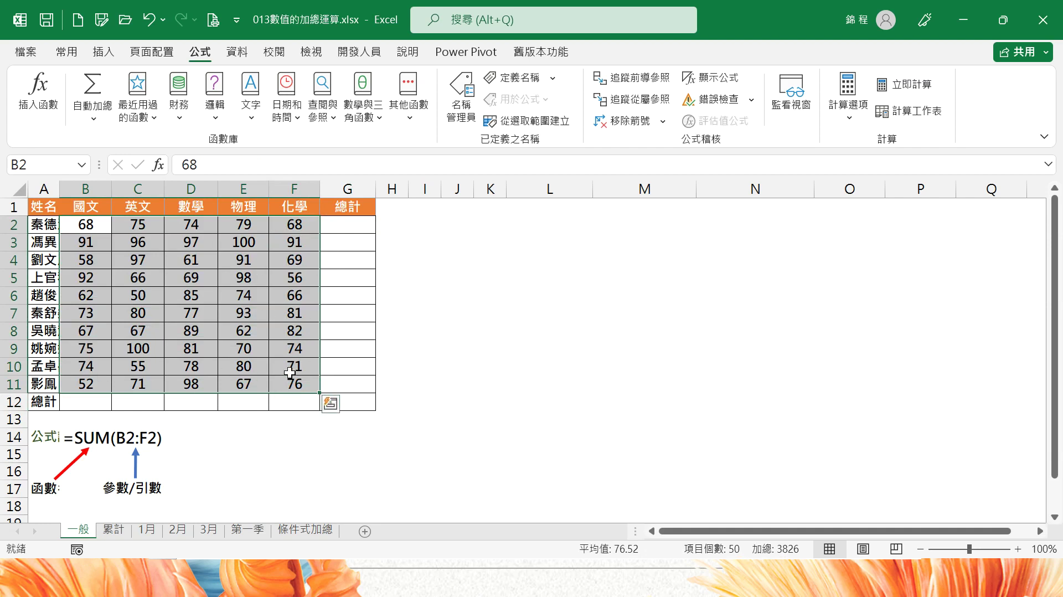
pyautogui.click(330, 404)
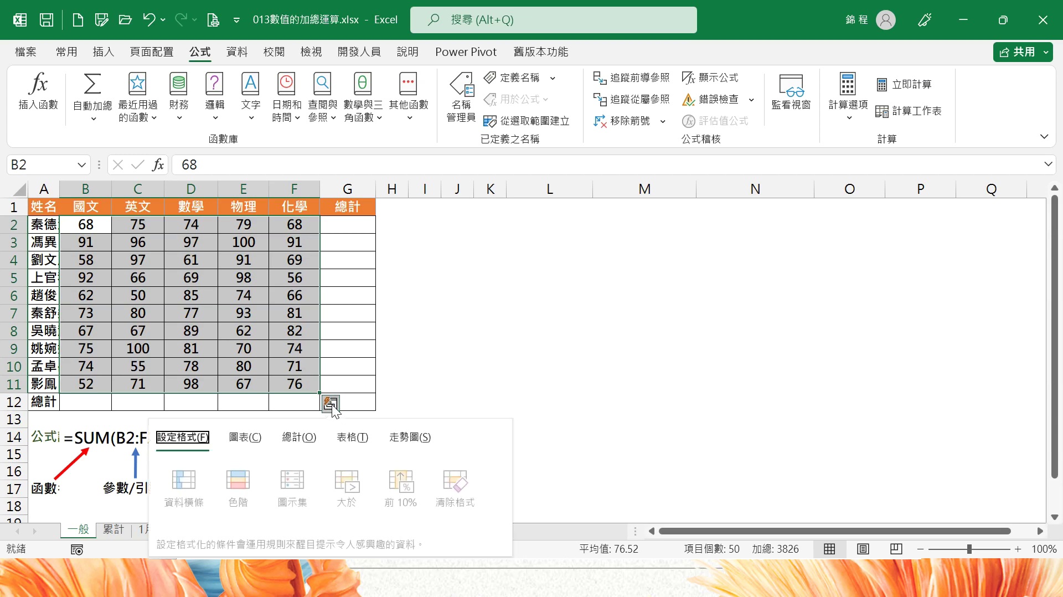
pyautogui.click(298, 438)
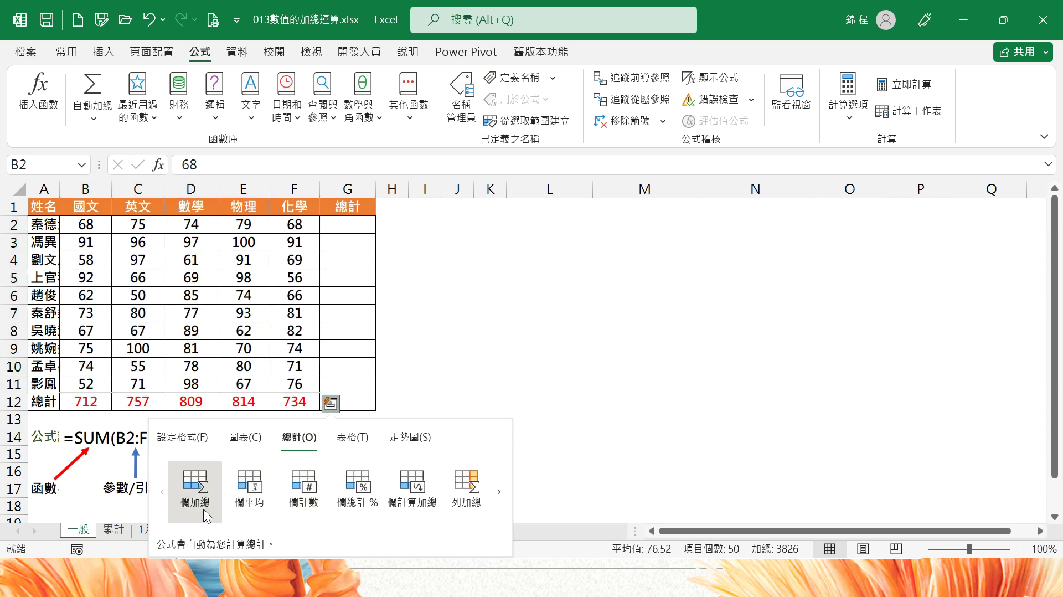
pyautogui.click(203, 509)
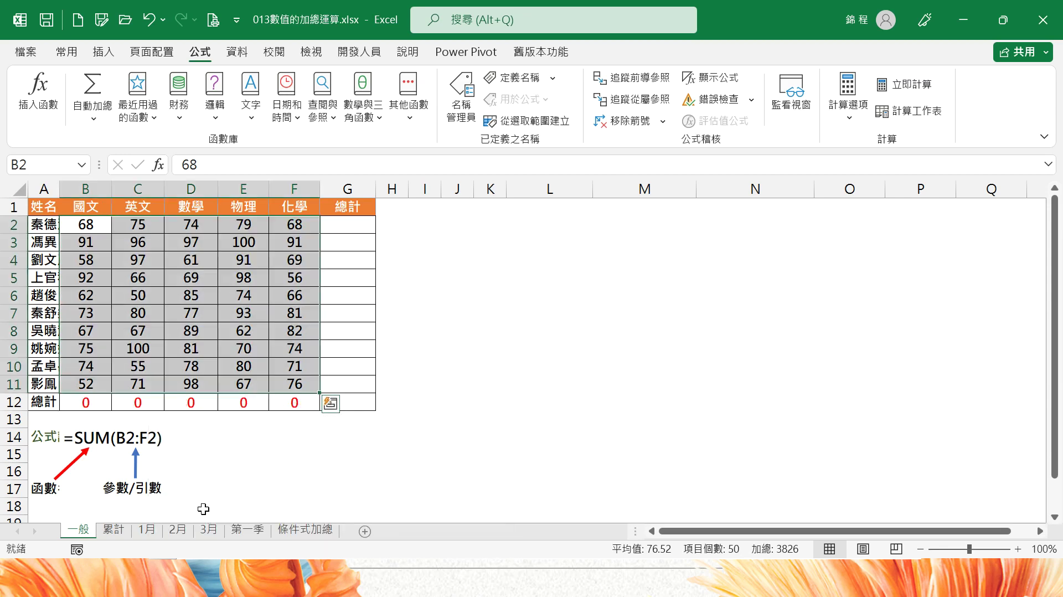
# Add student totals in column G for B2:F11 with the Quick Analysis row sum (列加總).
pyautogui.click(328, 403)
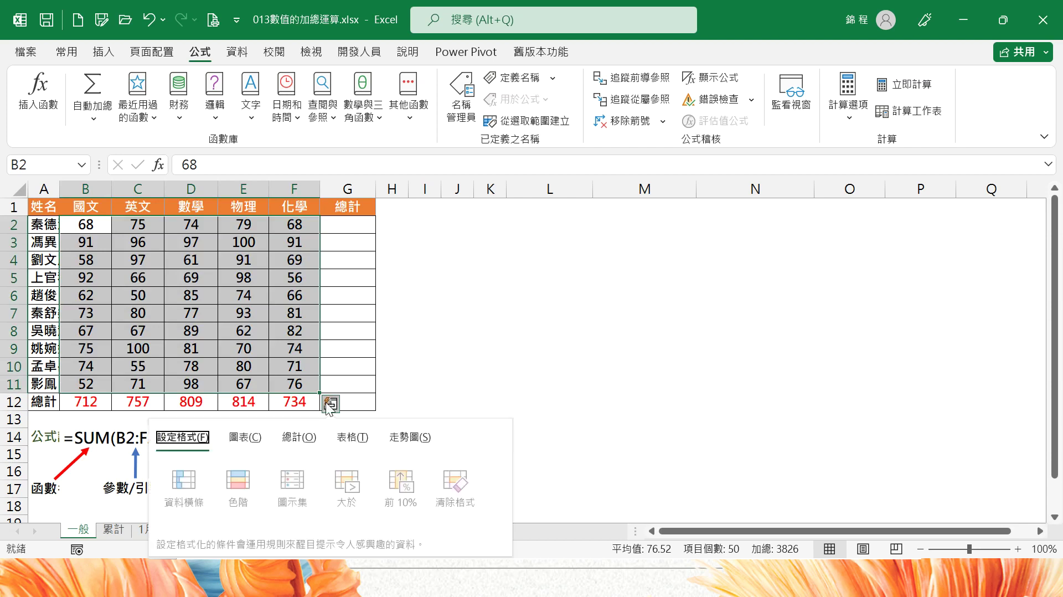
pyautogui.click(298, 438)
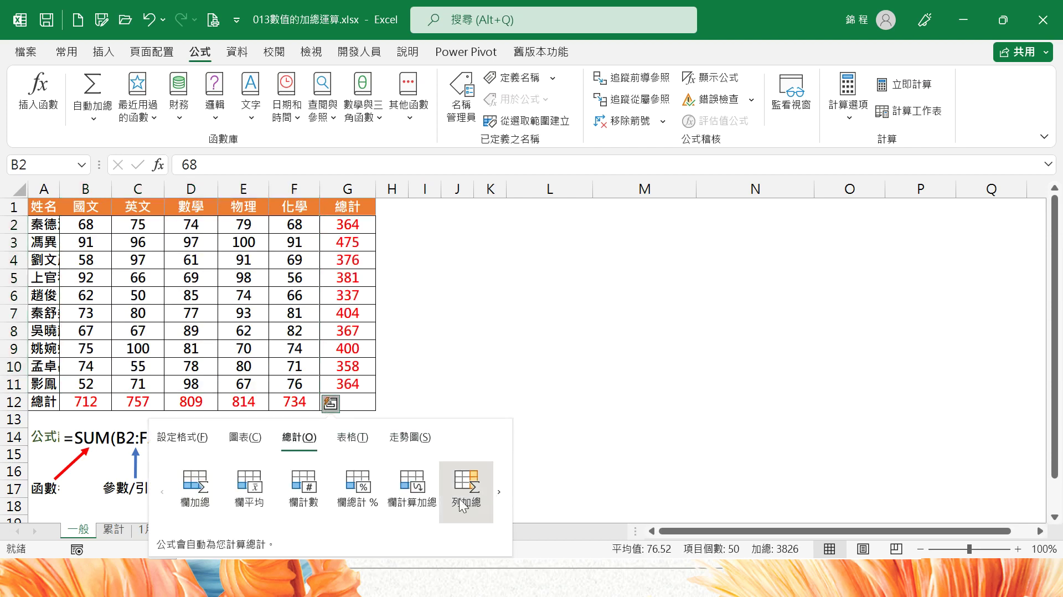
pyautogui.click(467, 503)
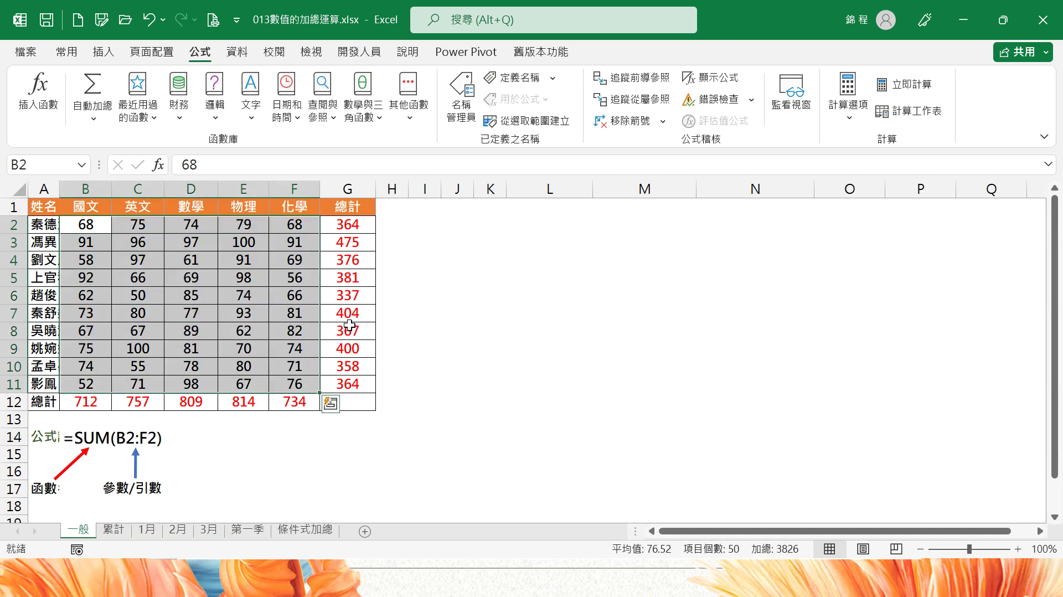
# Enter the grand total =SUM(G2:G11) in G12 with AutoSum and check its formula.
pyautogui.click(368, 405)
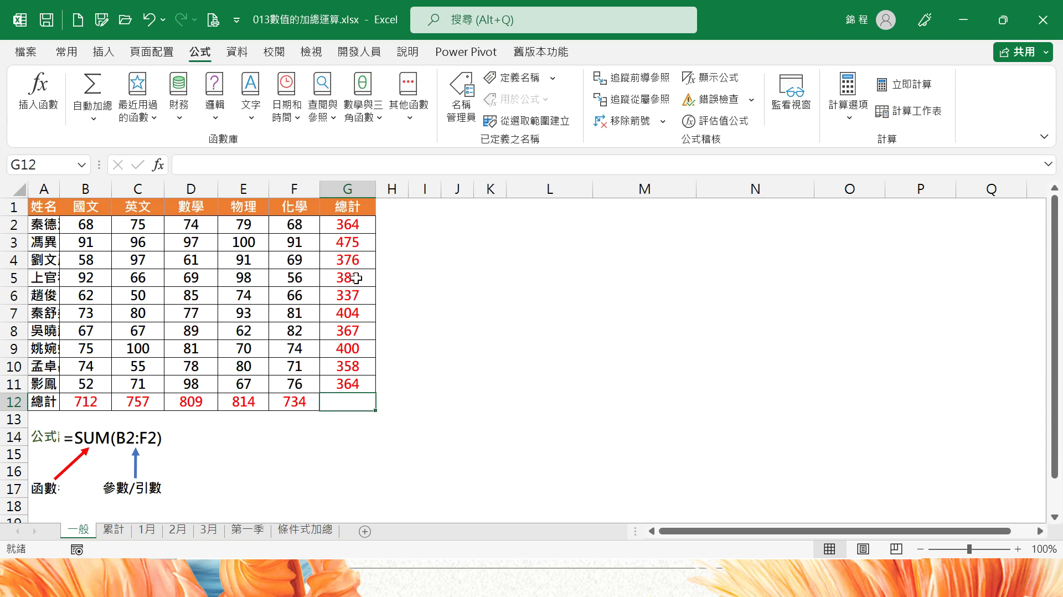
pyautogui.click(67, 53)
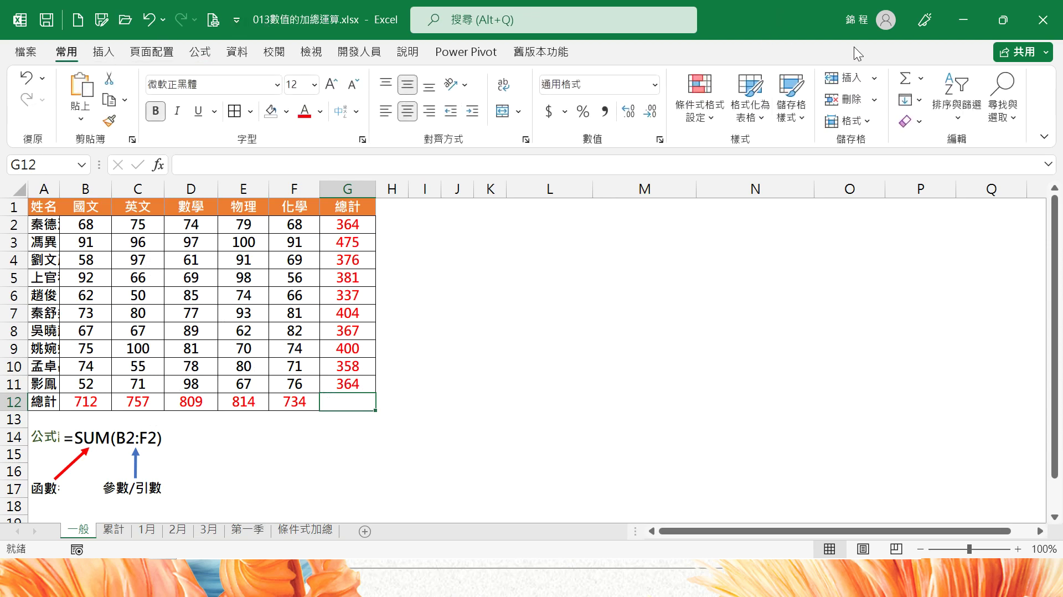
pyautogui.click(905, 78)
pyautogui.press('Tab')
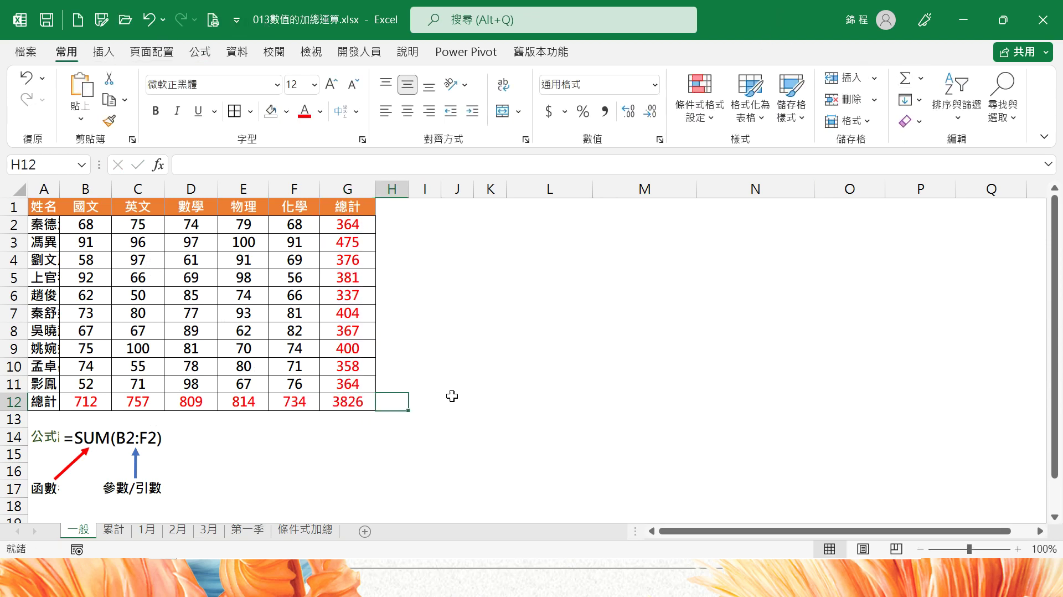
pyautogui.click(355, 403)
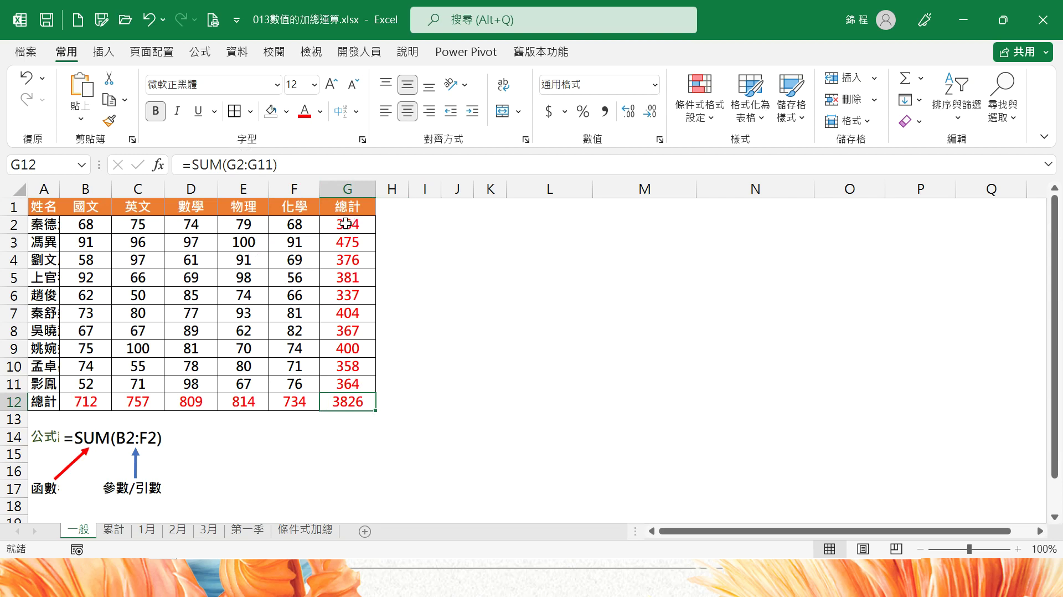
# Copy the names and scores in A1:F11 and paste them at I1.
pyautogui.moveTo(44, 207); pyautogui.dragTo(297, 385)
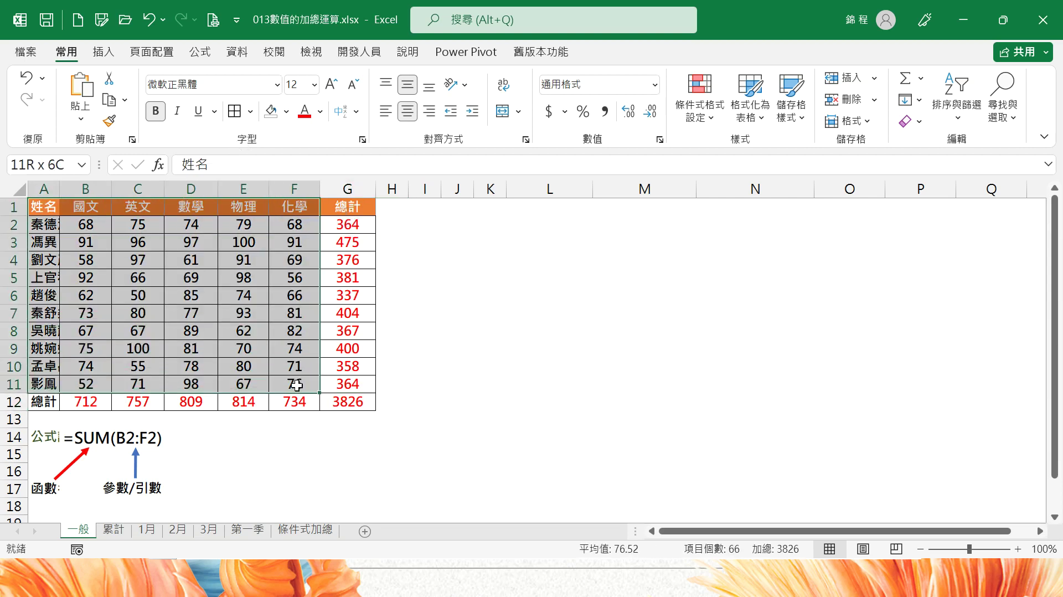
pyautogui.click(110, 100)
pyautogui.click(440, 210)
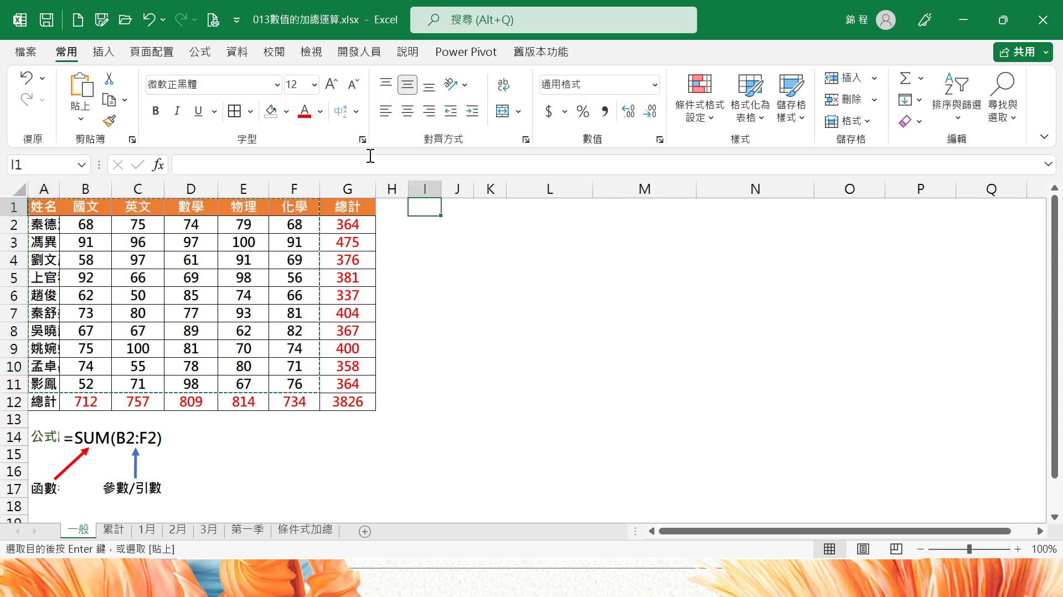
pyautogui.click(80, 87)
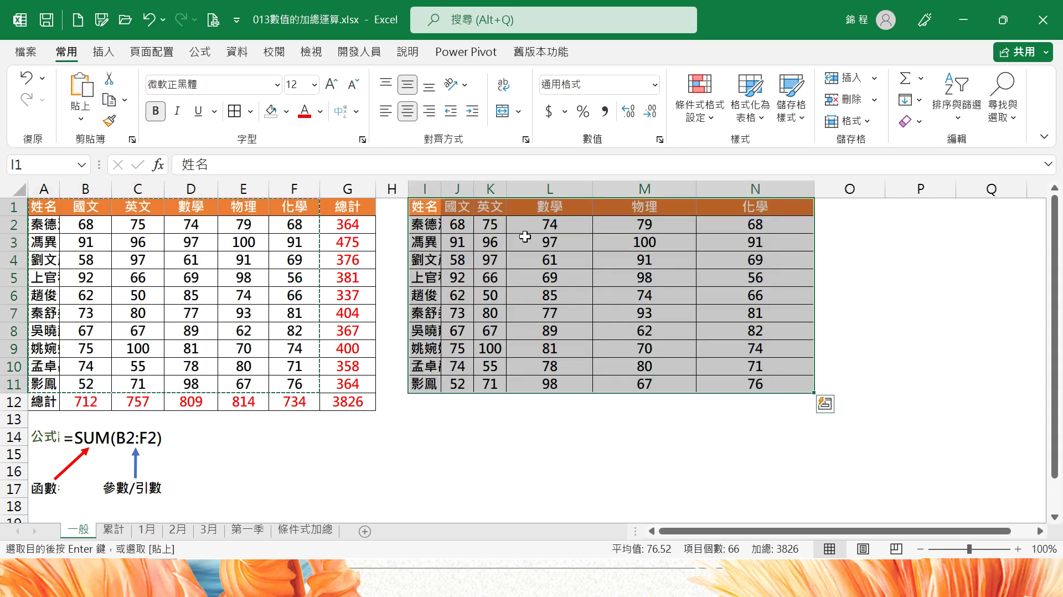
# Auto-fit the widths of columns I to N to their contents.
pyautogui.doubleClick(445, 189)
pyautogui.moveTo(445, 189); pyautogui.dragTo(771, 189)
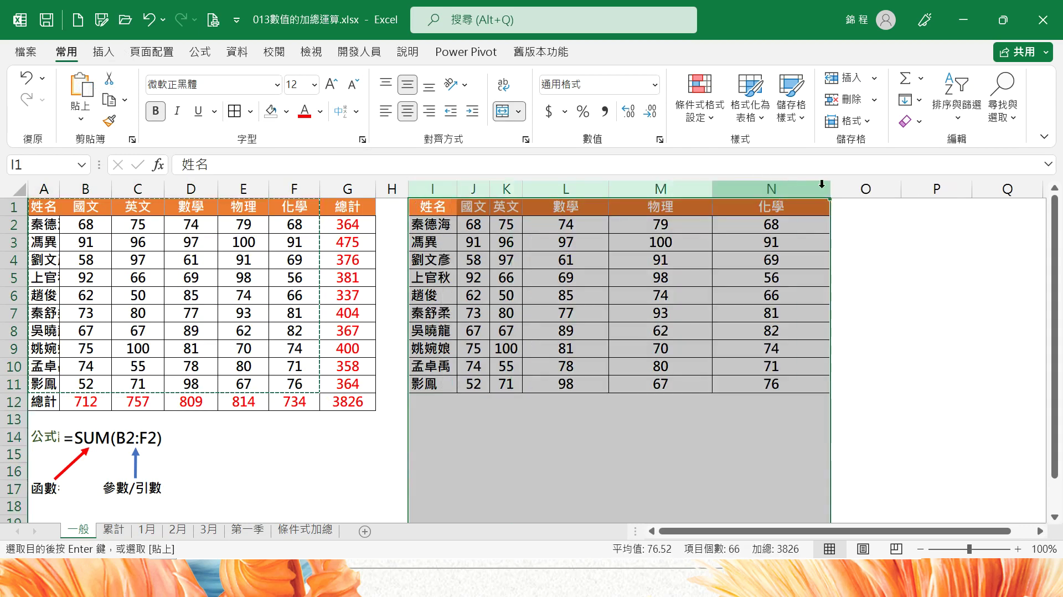
pyautogui.doubleClick(831, 190)
# Convert I1:N11 to a table with headers and turn on its total row (合計列).
pyautogui.moveTo(423, 209); pyautogui.dragTo(620, 387)
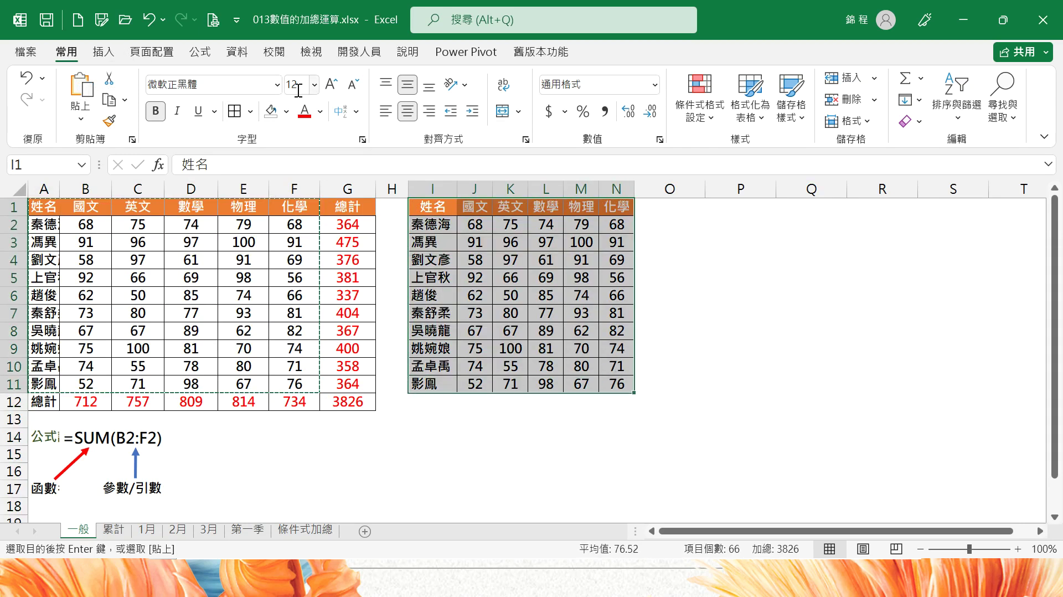
pyautogui.click(104, 52)
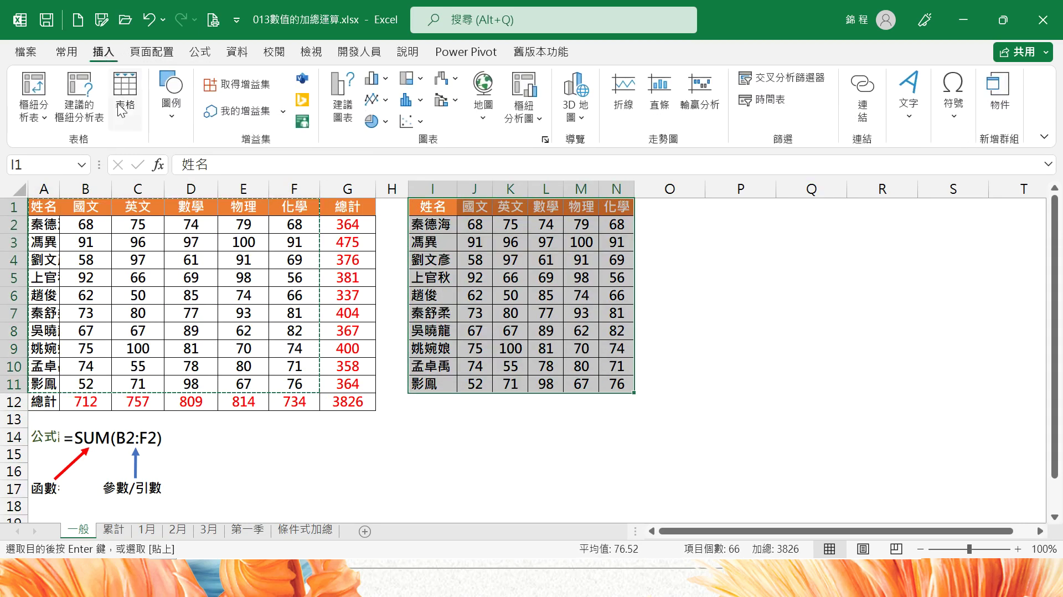
pyautogui.click(125, 94)
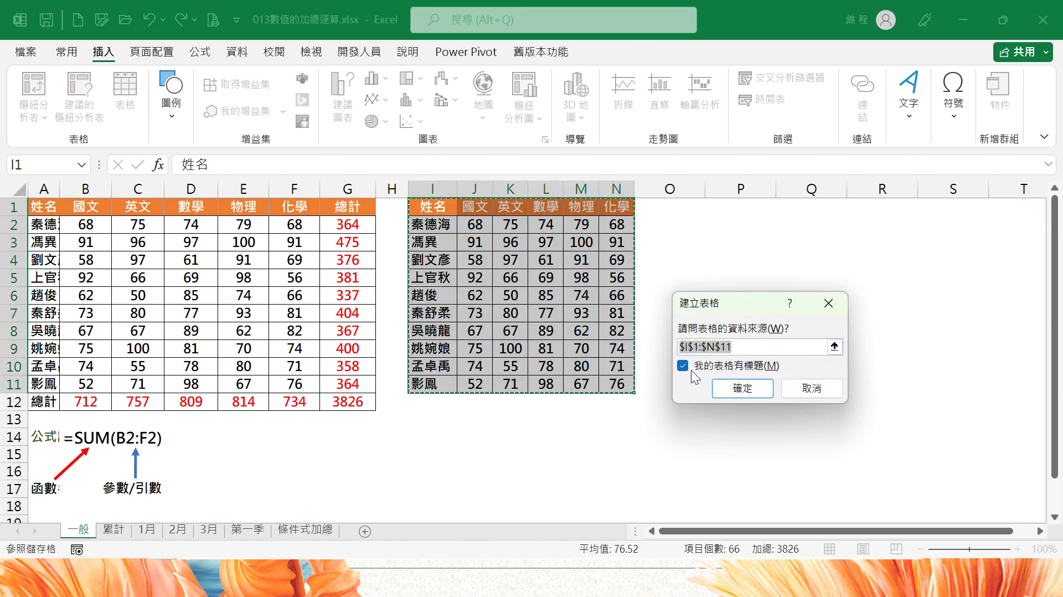
pyautogui.click(741, 388)
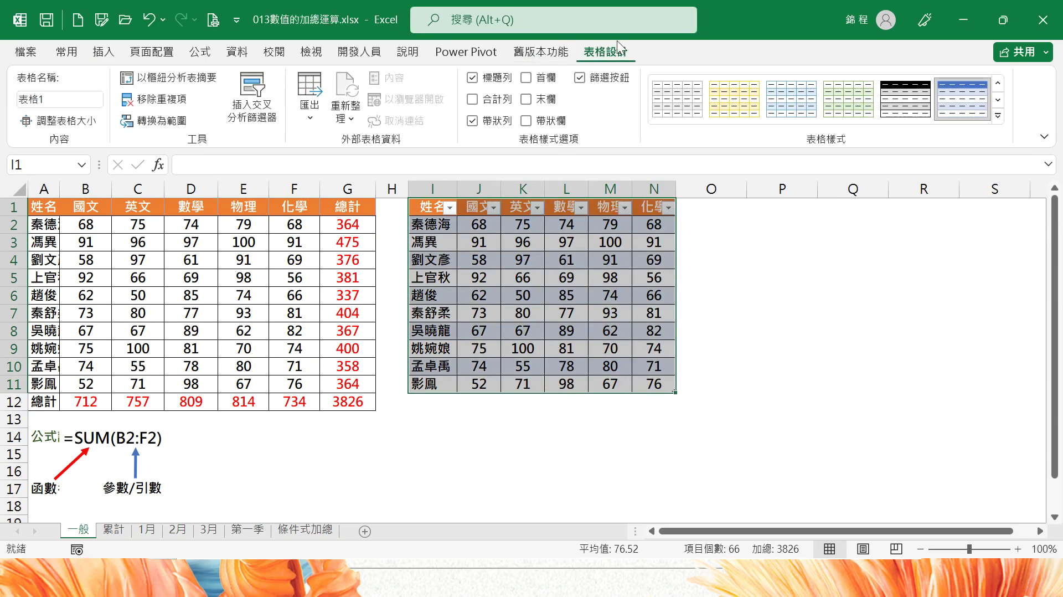
pyautogui.click(473, 100)
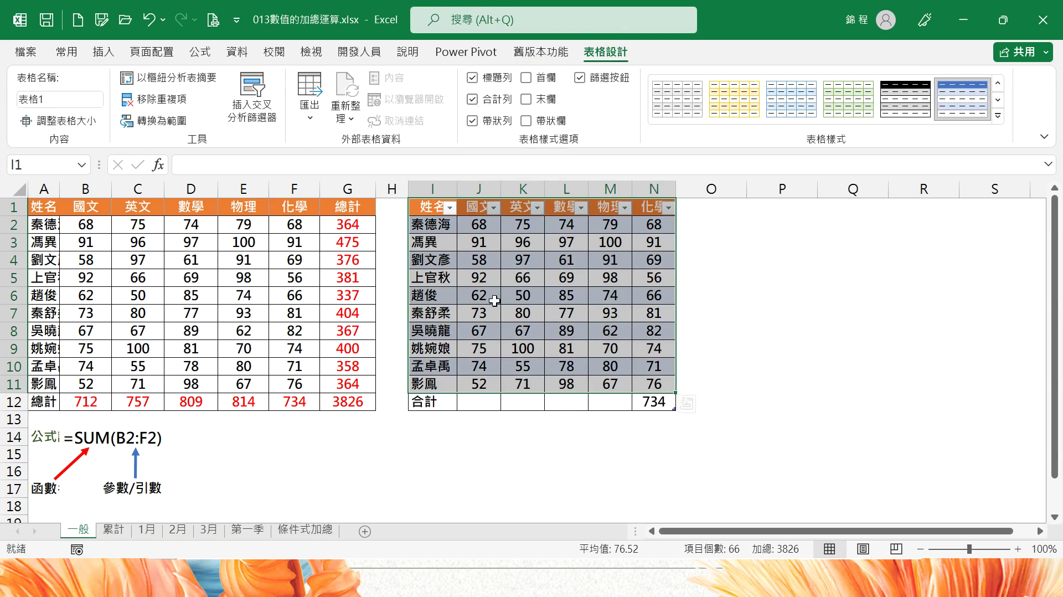
# Set the table's total row to sum (加總) for 國文, 英文 and 數學 in J12:L12.
pyautogui.click(484, 407)
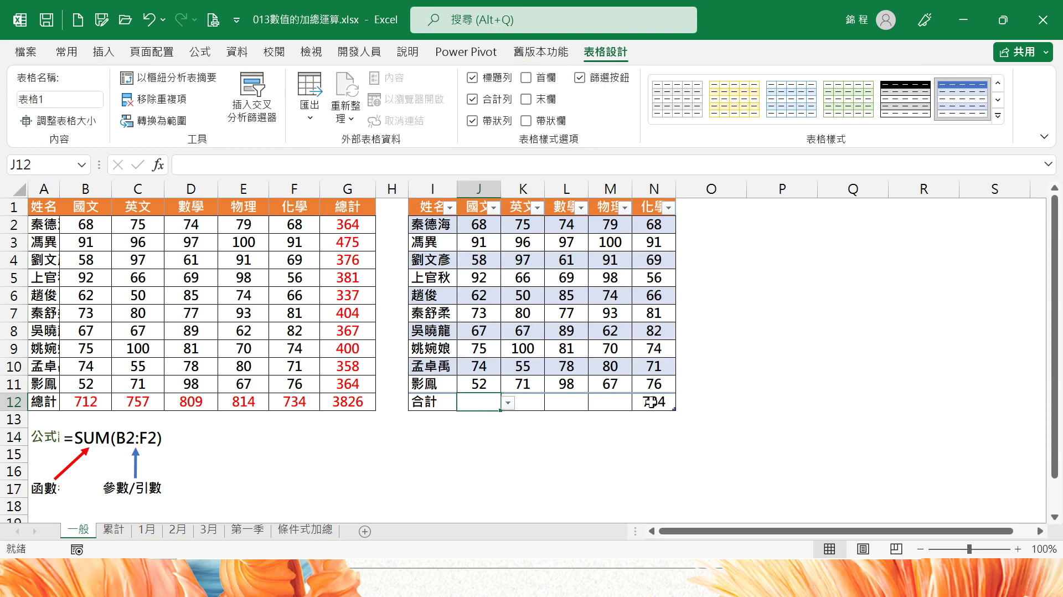
pyautogui.click(507, 403)
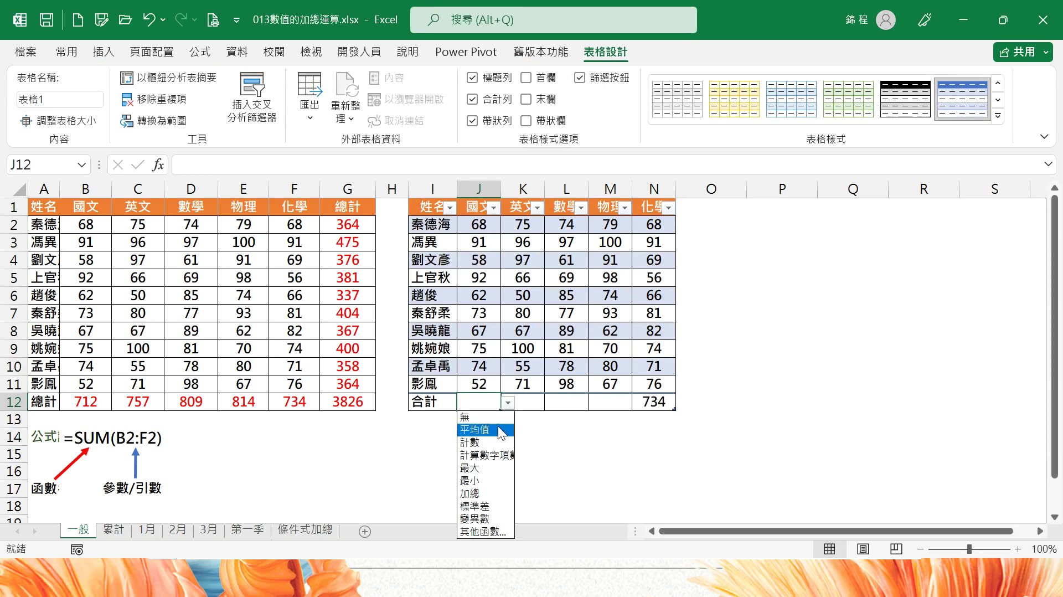
pyautogui.click(470, 493)
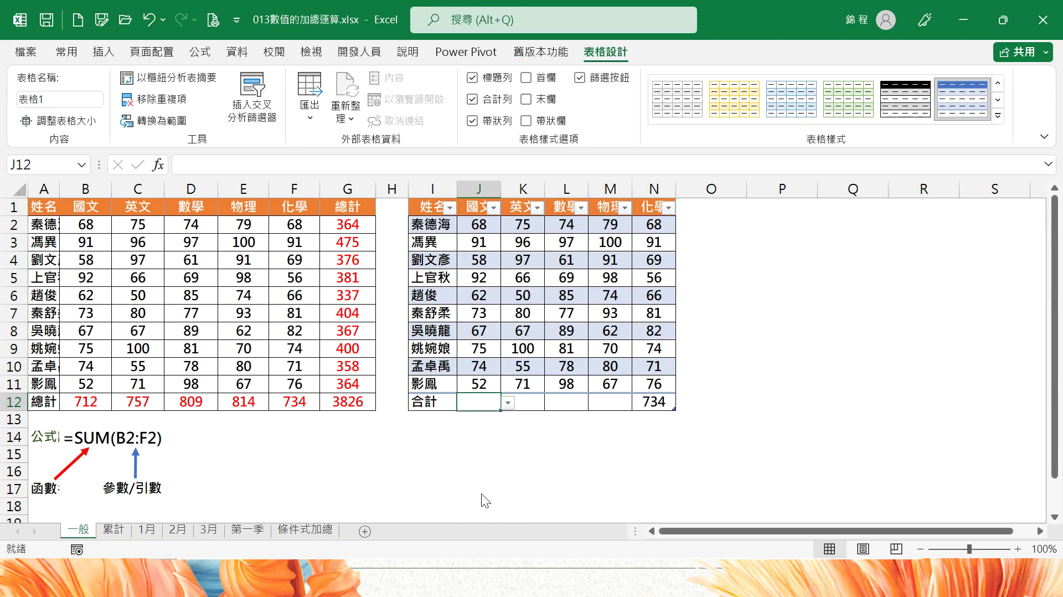
pyautogui.click(532, 406)
pyautogui.click(552, 403)
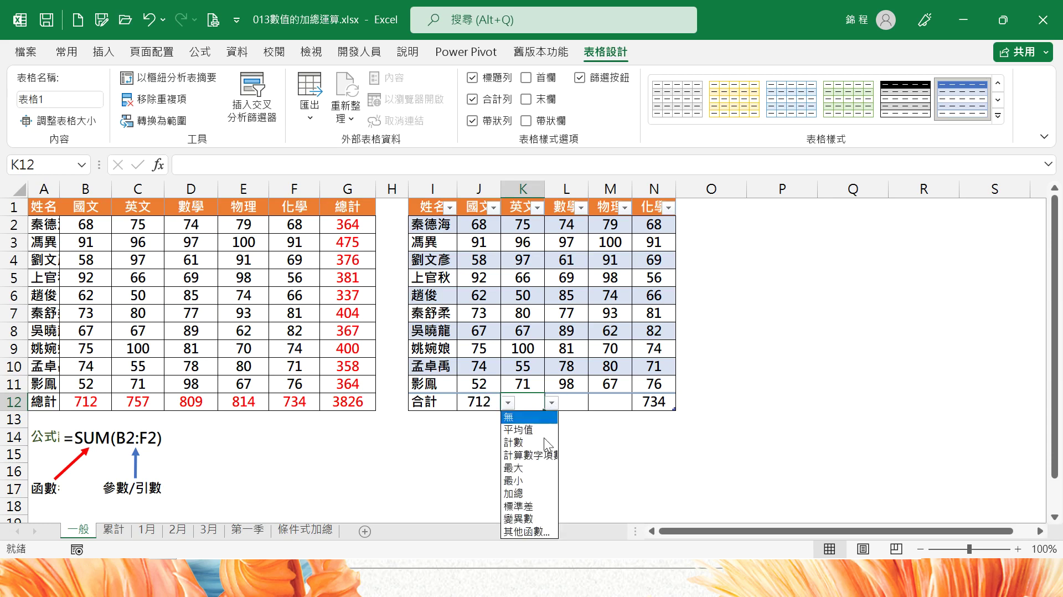
pyautogui.click(529, 490)
pyautogui.click(581, 406)
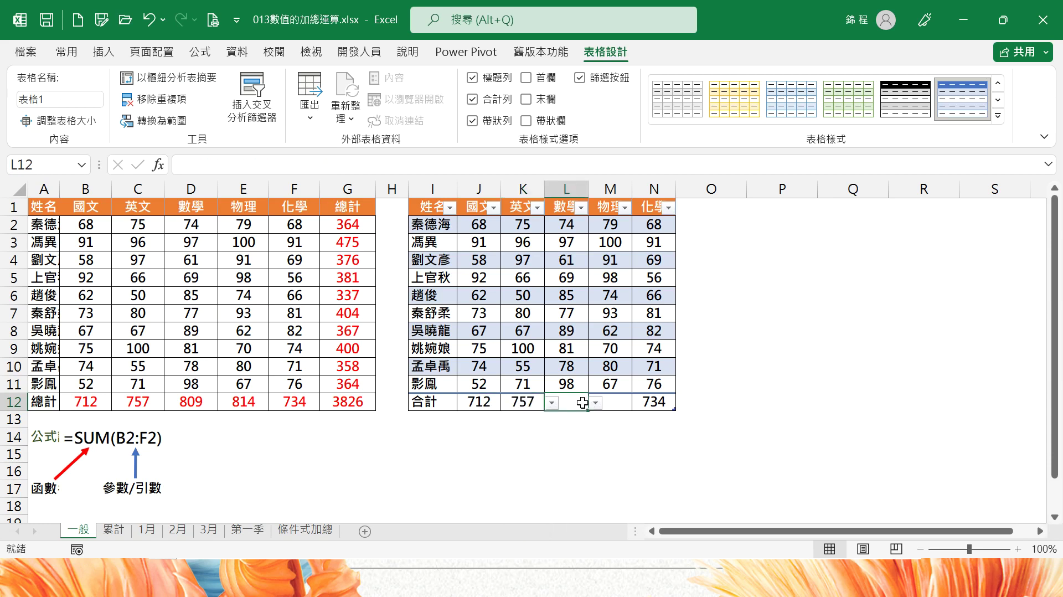
pyautogui.click(552, 403)
pyautogui.click(561, 489)
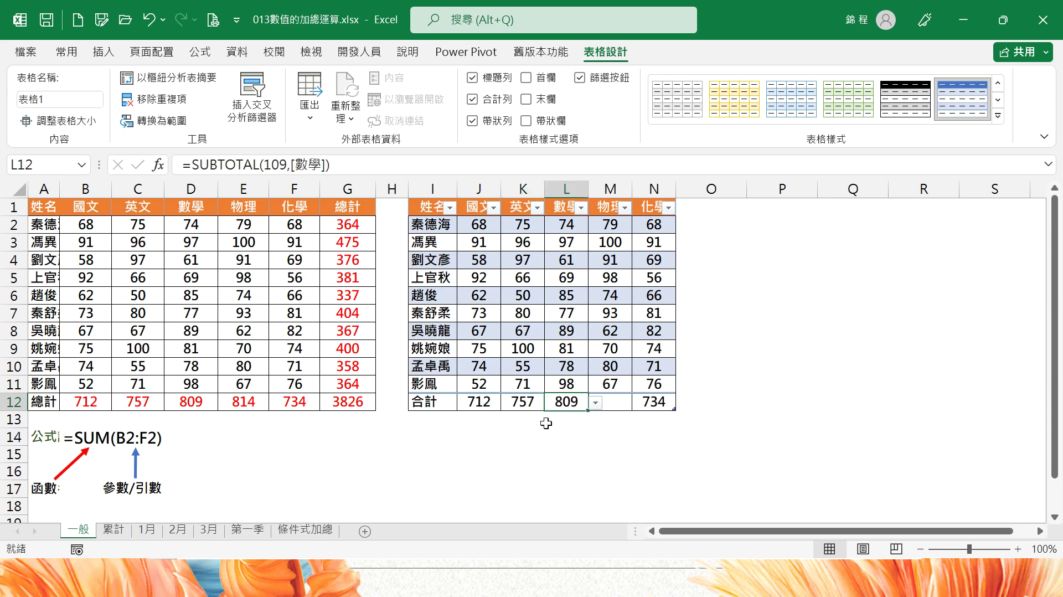
# Fill the 國文 total in J12 across to M12 and check the formula in K12.
pyautogui.click(487, 402)
pyautogui.moveTo(501, 411); pyautogui.dragTo(631, 412)
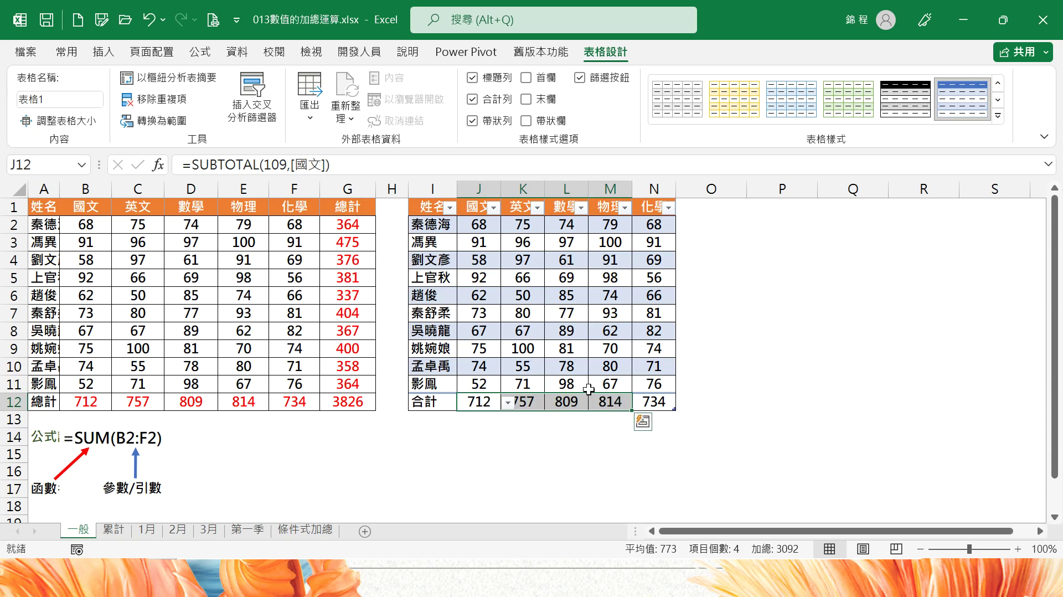
pyautogui.click(526, 401)
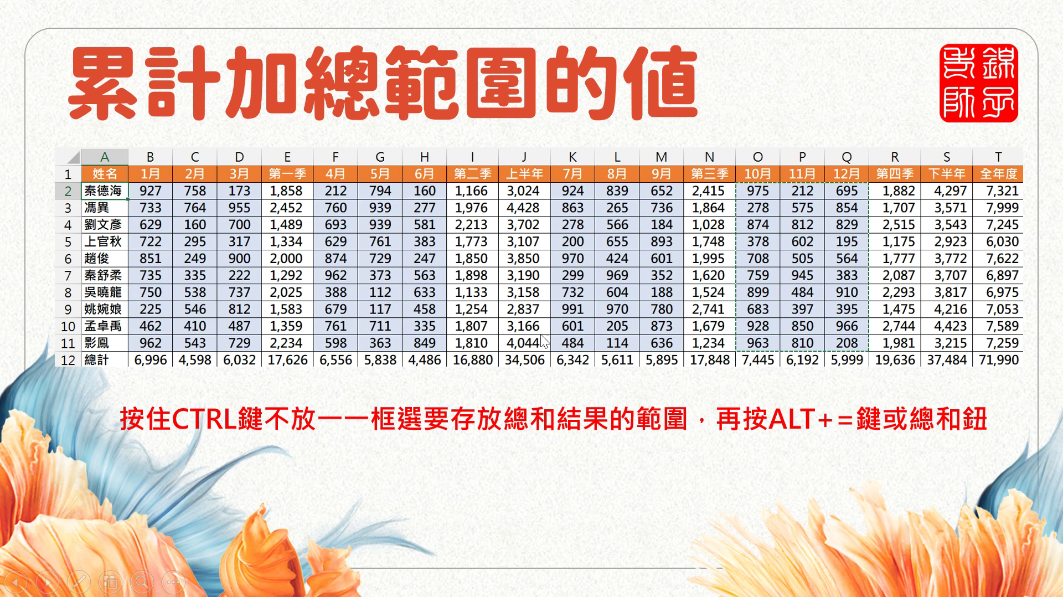
# Switch back to Excel and, on the 累計 sheet, AutoSum all quarter, half-year and full-year columns in rows 2–11 together with B12:T12.
pyautogui.hotkey('alt', 'Tab')
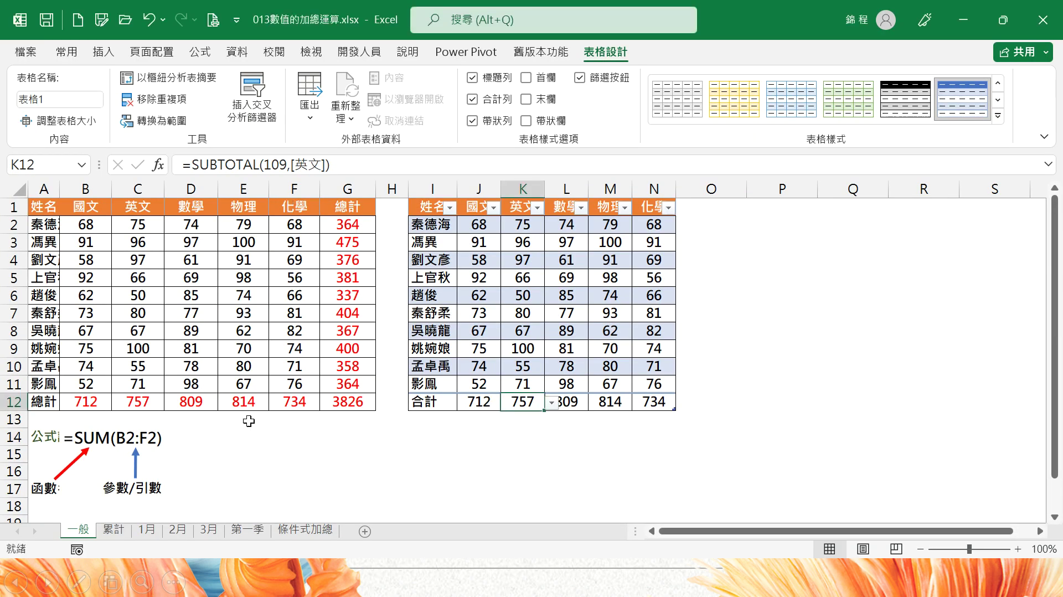
pyautogui.click(113, 529)
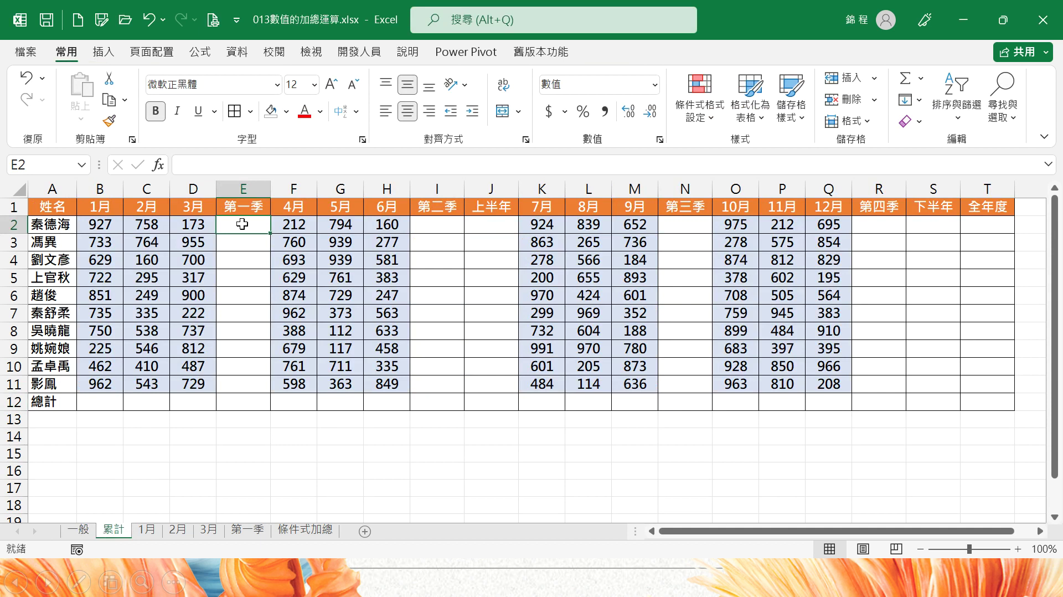
pyautogui.moveTo(242, 224); pyautogui.dragTo(249, 388)
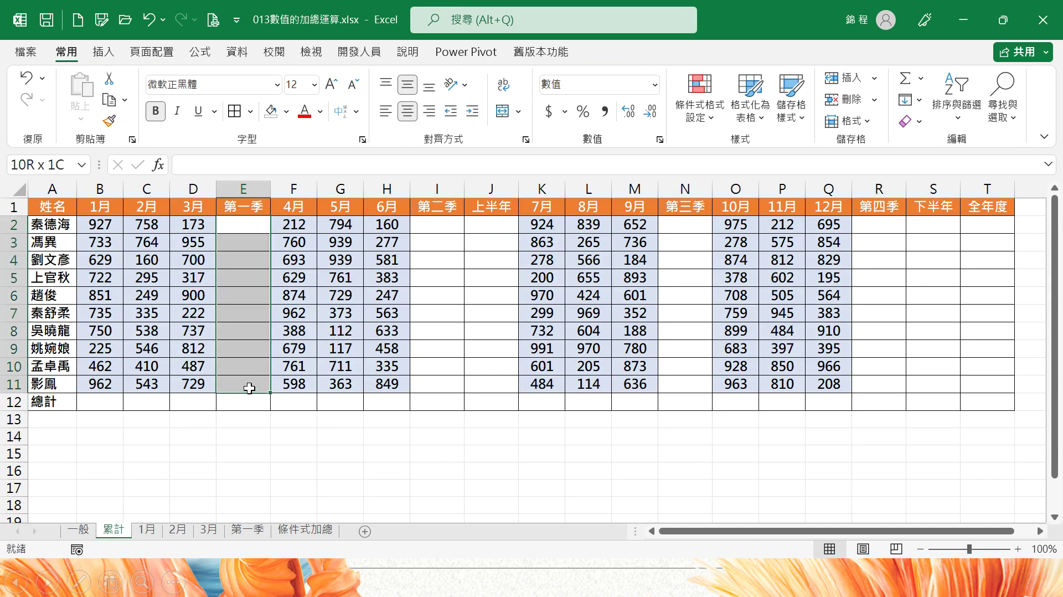
pyautogui.moveTo(443, 223); pyautogui.dragTo(441, 390)
pyautogui.moveTo(480, 224); pyautogui.dragTo(493, 383)
pyautogui.moveTo(676, 224); pyautogui.dragTo(693, 386)
pyautogui.moveTo(883, 224); pyautogui.dragTo(884, 385)
pyautogui.moveTo(941, 225); pyautogui.dragTo(941, 383)
pyautogui.keyDown('ctrl'); pyautogui.click(989, 224); pyautogui.keyUp('ctrl')
pyautogui.moveTo(989, 224); pyautogui.dragTo(991, 385)
pyautogui.moveTo(105, 396); pyautogui.dragTo(993, 402)
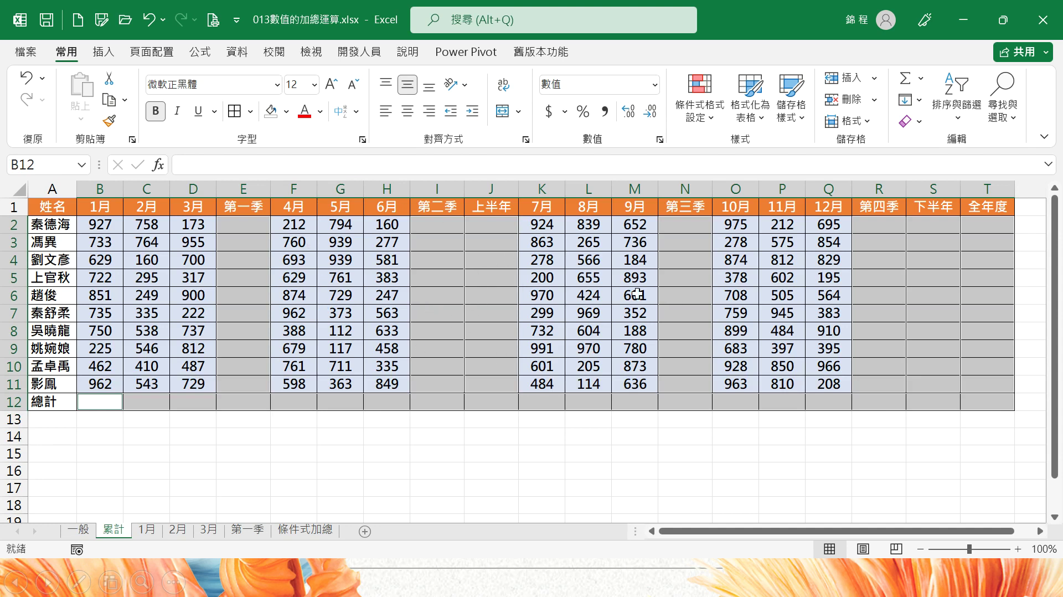
pyautogui.click(905, 83)
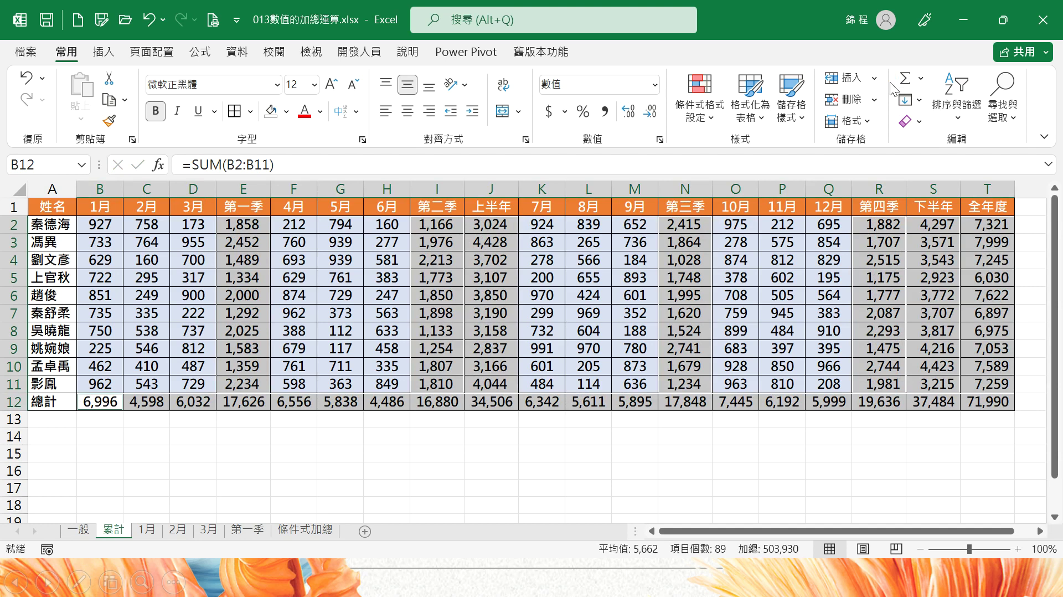
# Examine the half-year total formulas in J2 and S2.
pyautogui.click(490, 222)
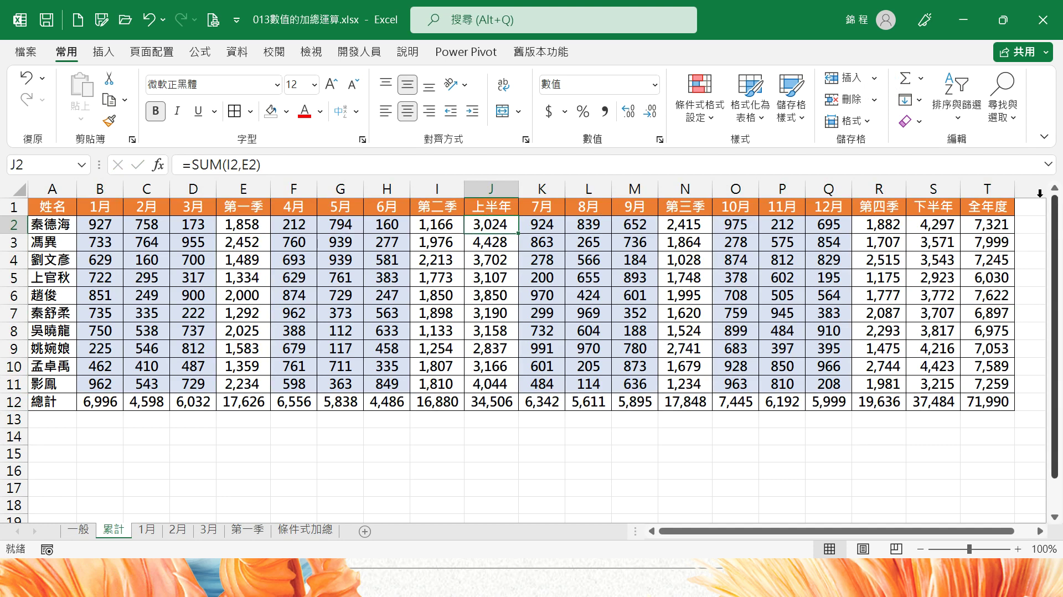
pyautogui.click(938, 226)
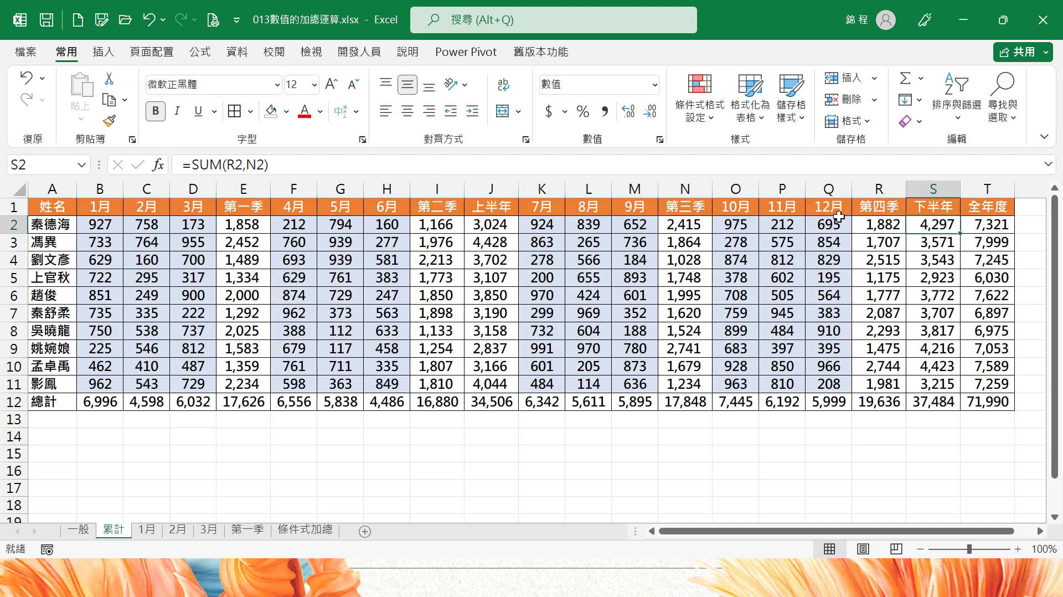
# Examine the full-year total formula in T2.
pyautogui.click(990, 226)
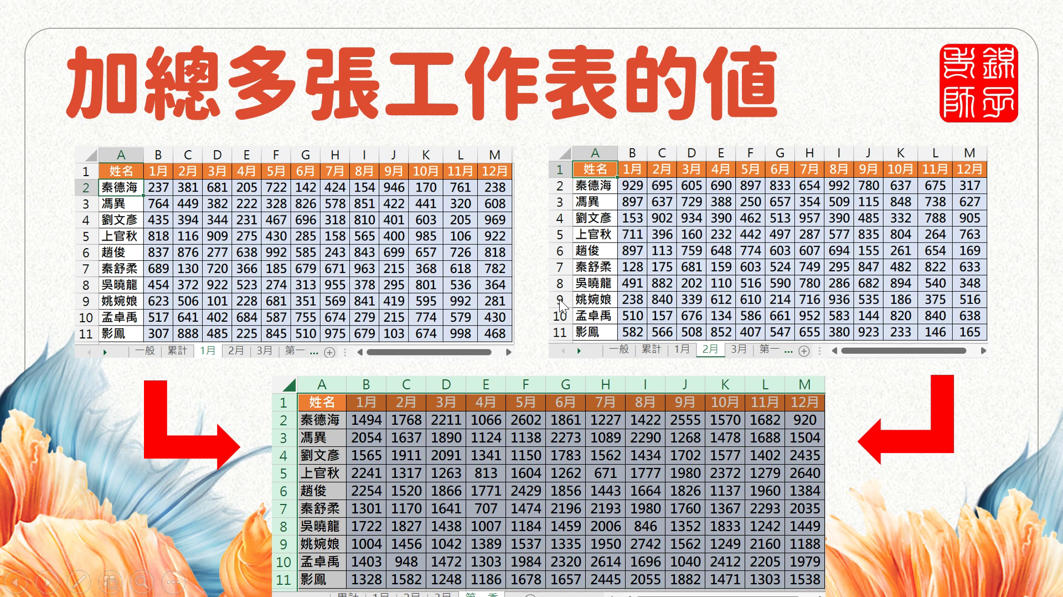
# Switch back to Excel and look through the data on the 1月, 2月 and 3月 sheets.
pyautogui.hotkey('alt', 'Tab')
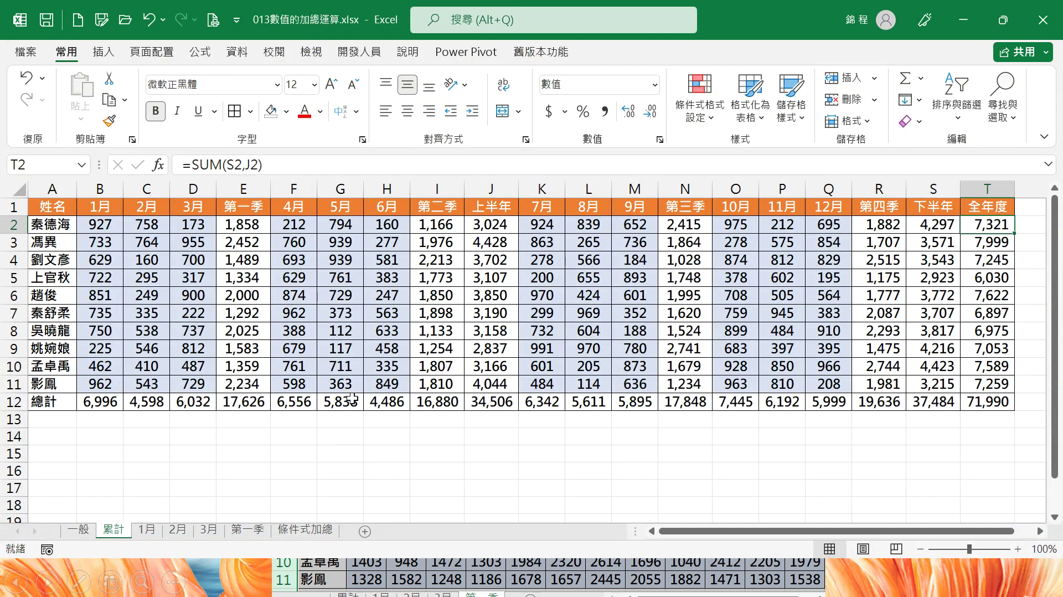
pyautogui.click(152, 530)
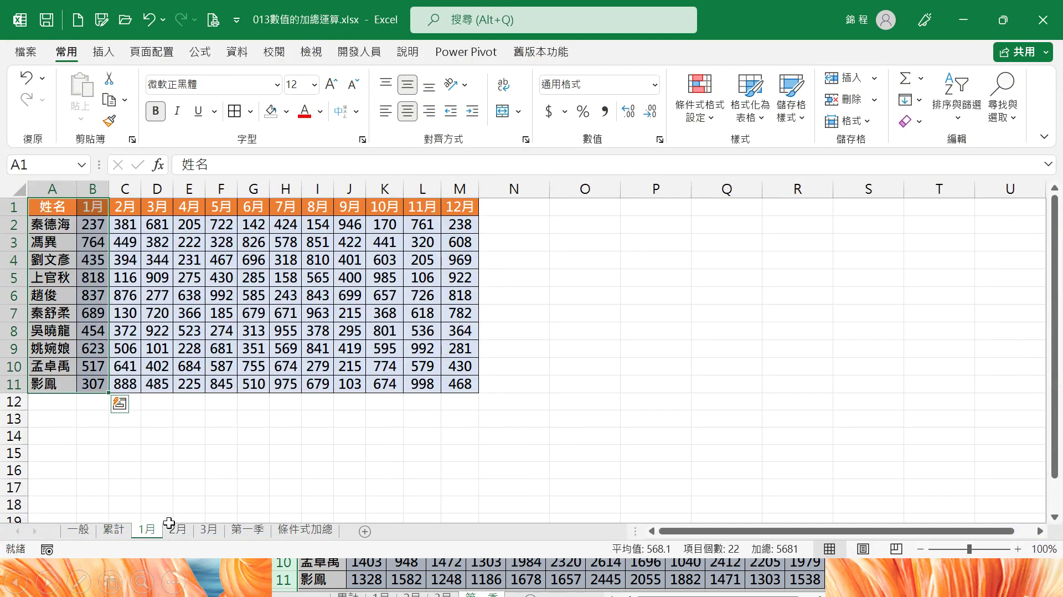
pyautogui.click(176, 531)
pyautogui.click(210, 531)
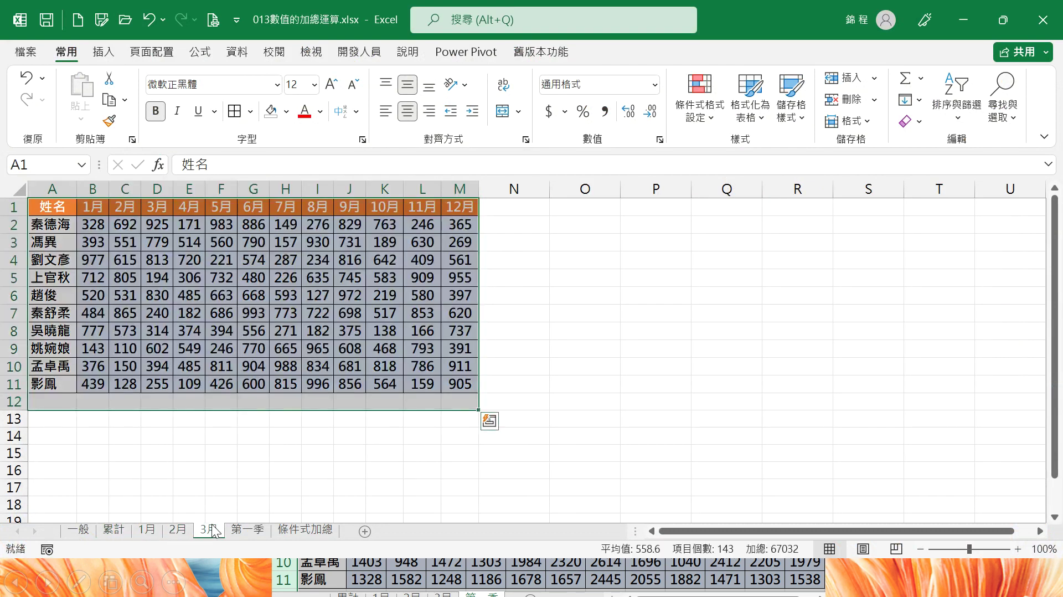
pyautogui.click(161, 330)
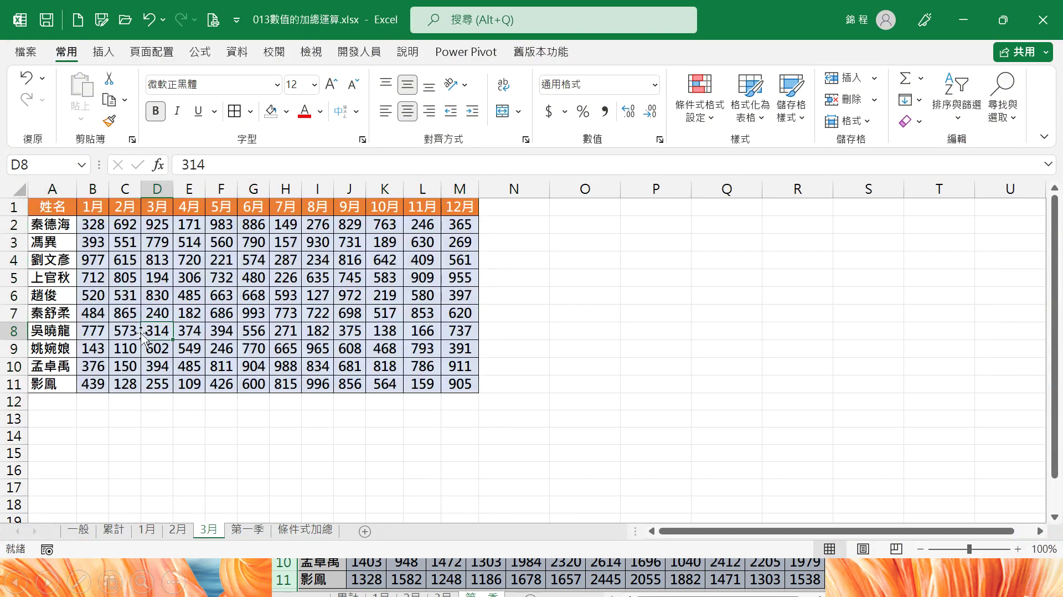
# On the 第一季 sheet, try to enter a SUM formula in B2 that adds cell B2 across the sheets 1月 through 3月.
pyautogui.click(247, 529)
pyautogui.click(101, 226)
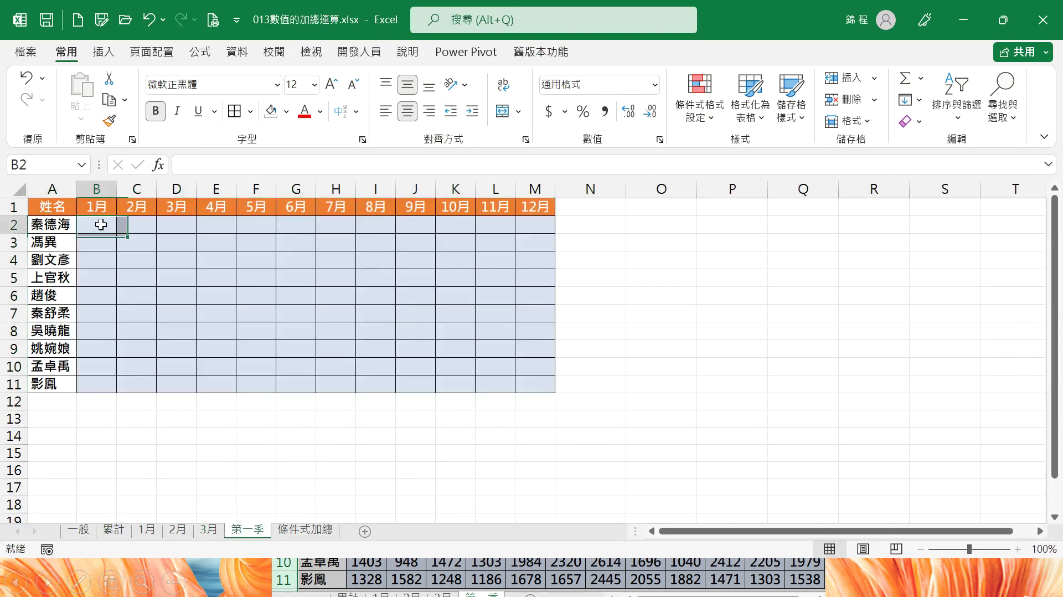
pyautogui.write('=')
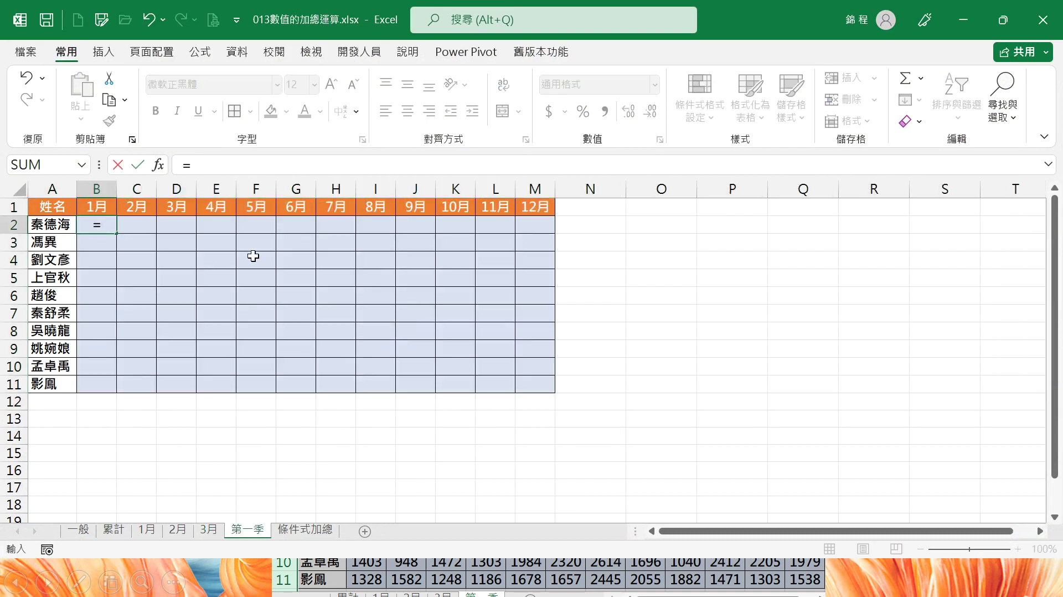
pyautogui.write('SUM(')
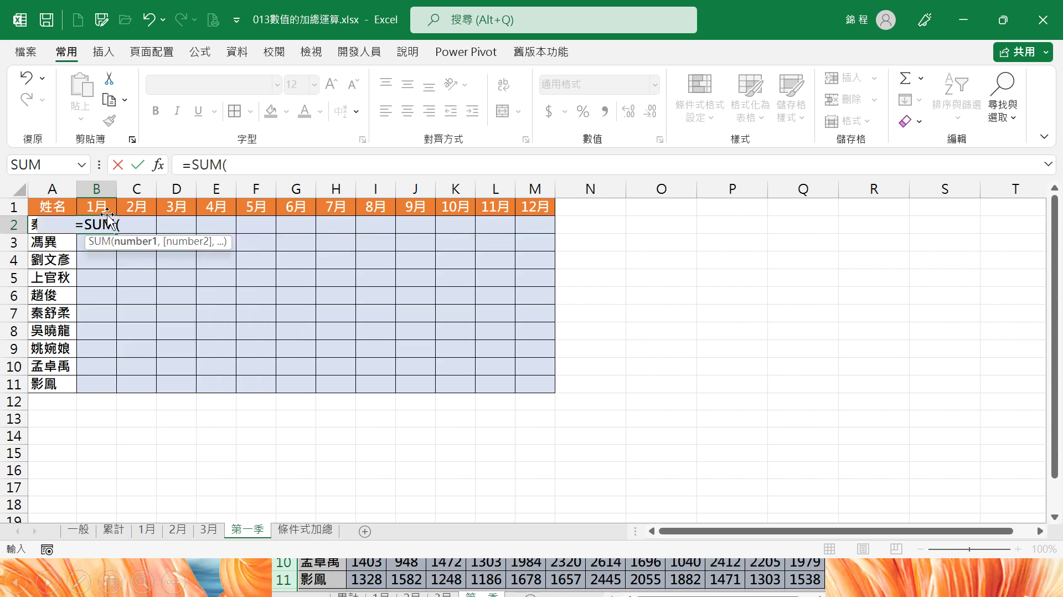
pyautogui.click(145, 533)
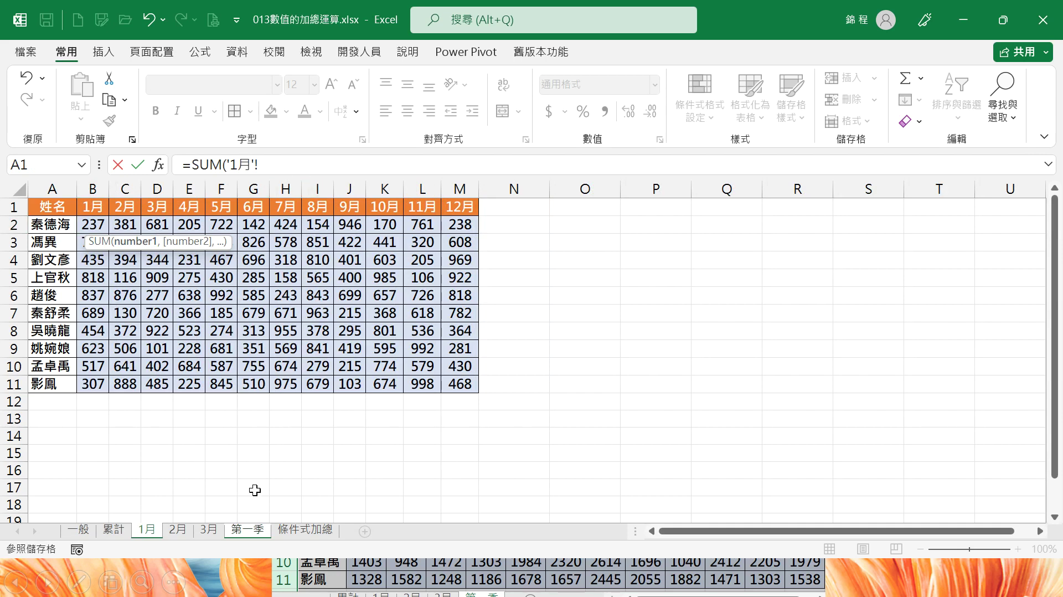
pyautogui.keyDown('shift'); pyautogui.click(209, 530); pyautogui.keyUp('shift')
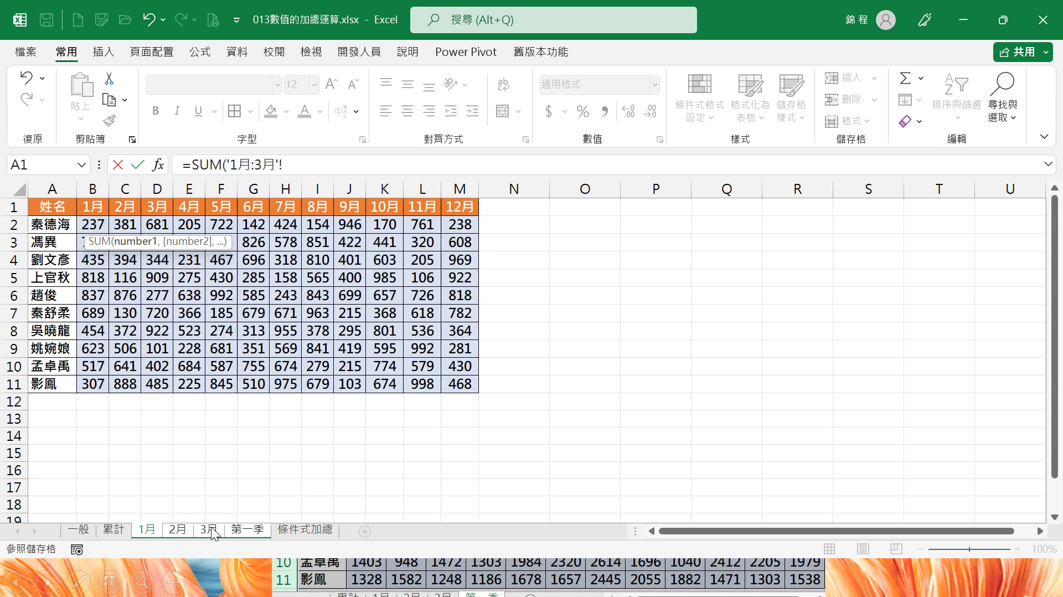
pyautogui.click(306, 166)
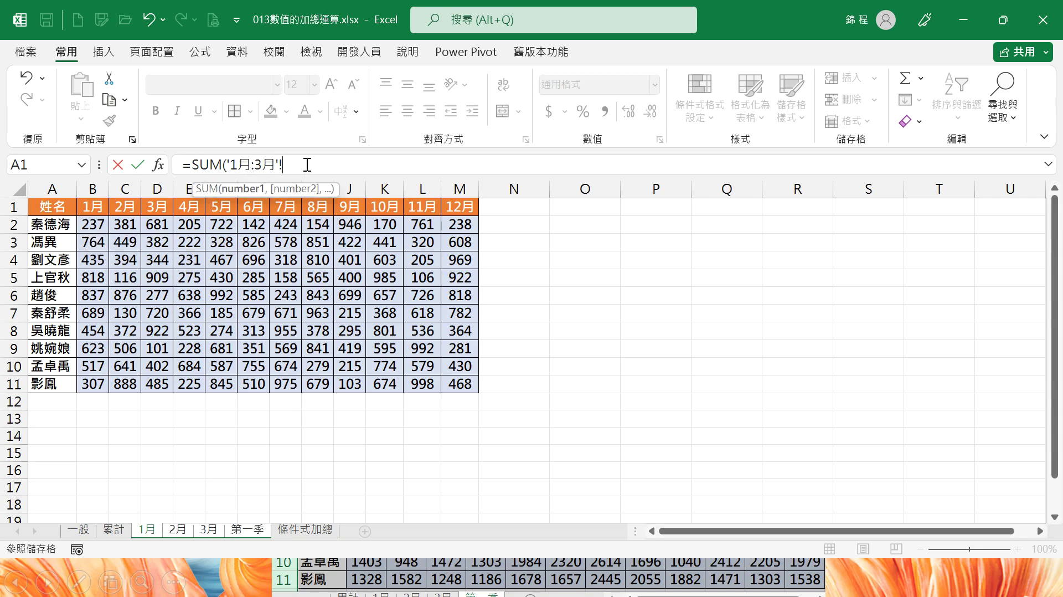
pyautogui.click(95, 224)
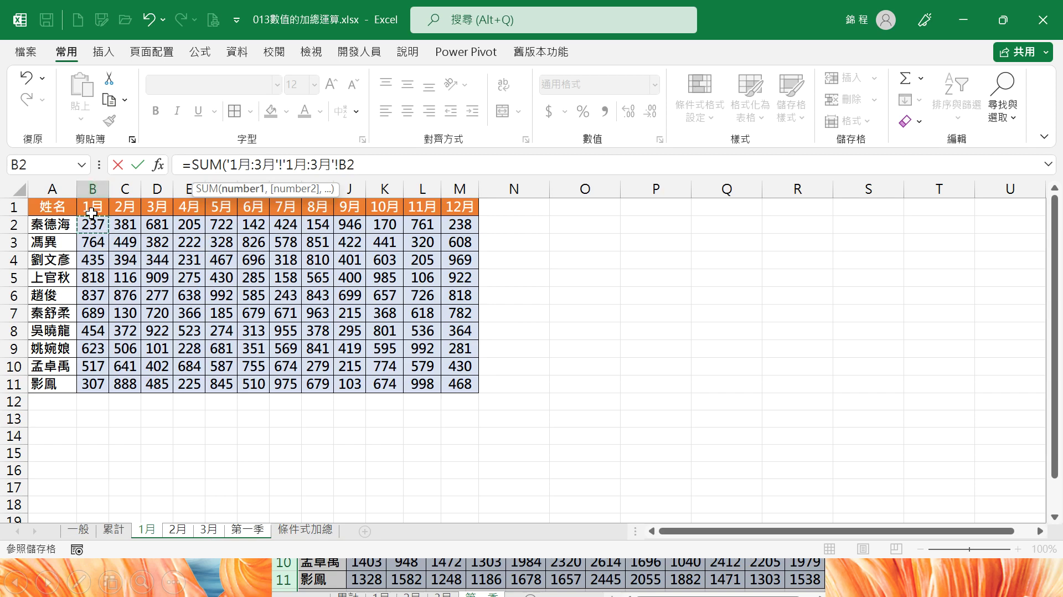
pyautogui.write(')')
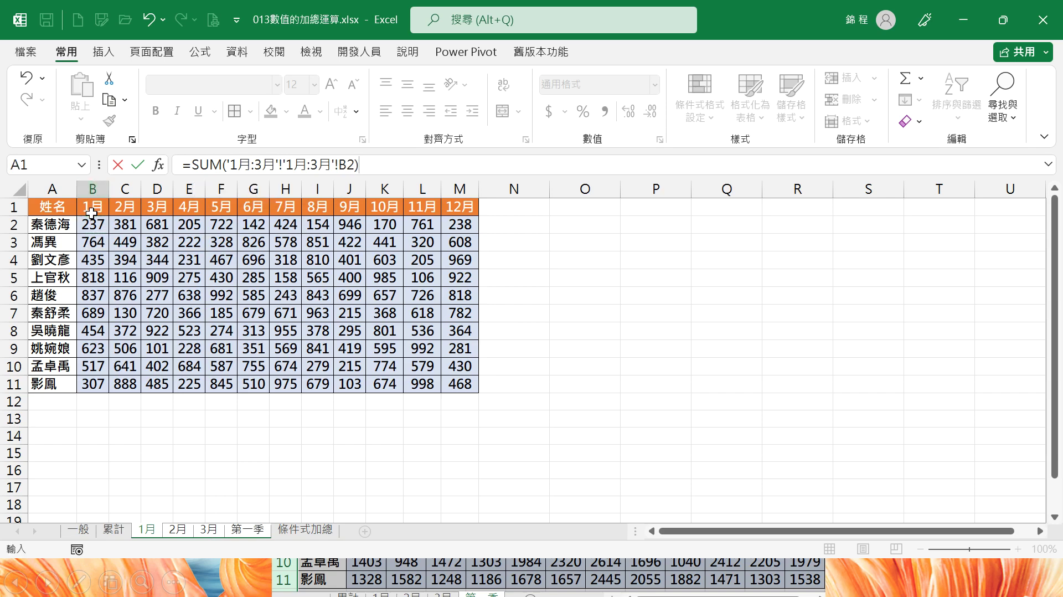
pyautogui.press('Return')
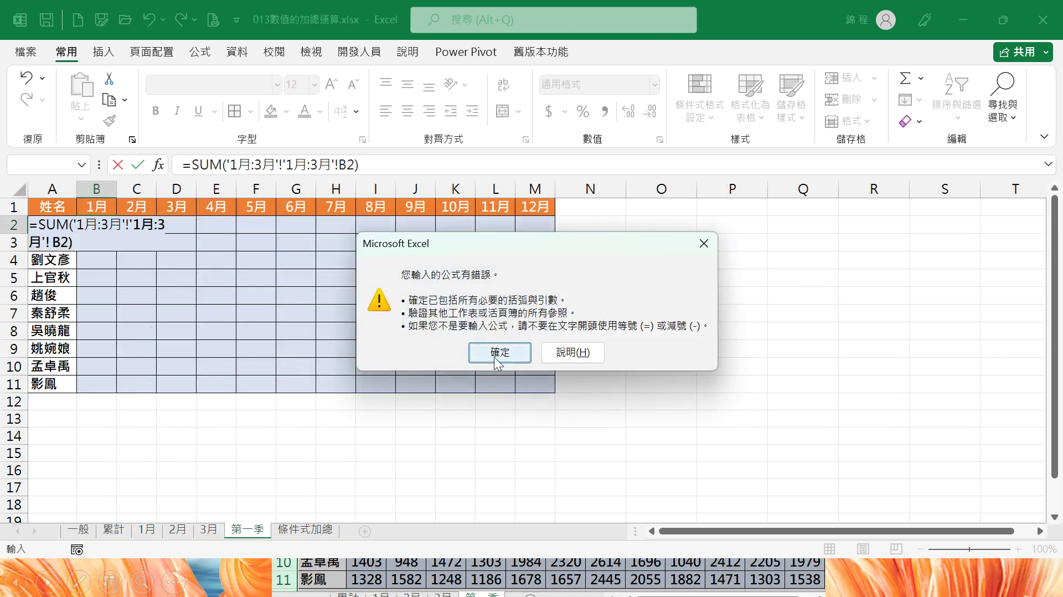
# Remove the duplicated sheet reference so B2 reads =SUM('1月:3月'!B2), and fill the formula across B2:M11.
pyautogui.click(498, 352)
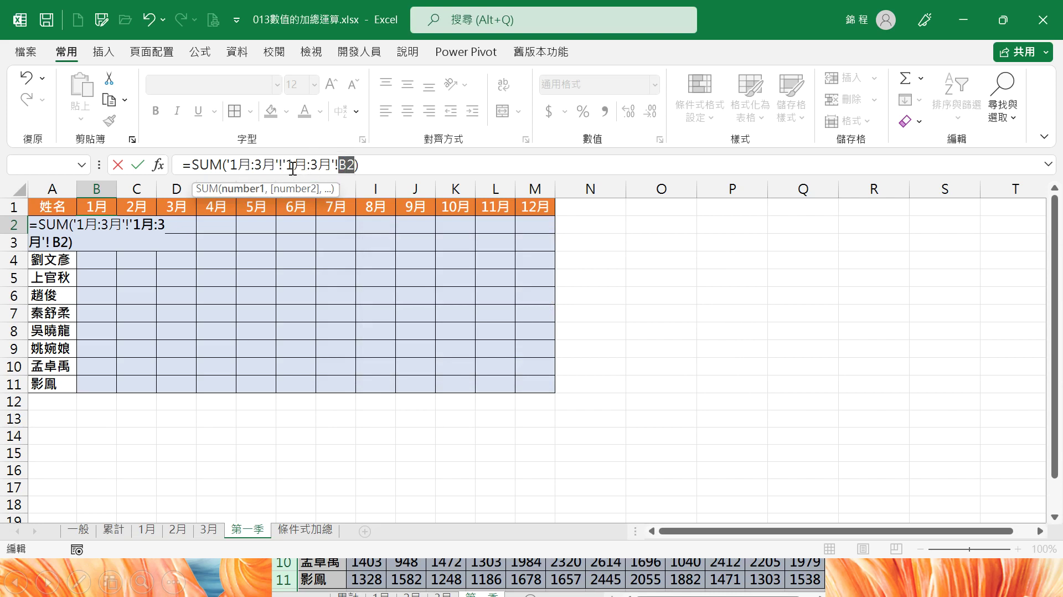
pyautogui.moveTo(279, 166); pyautogui.dragTo(339, 171)
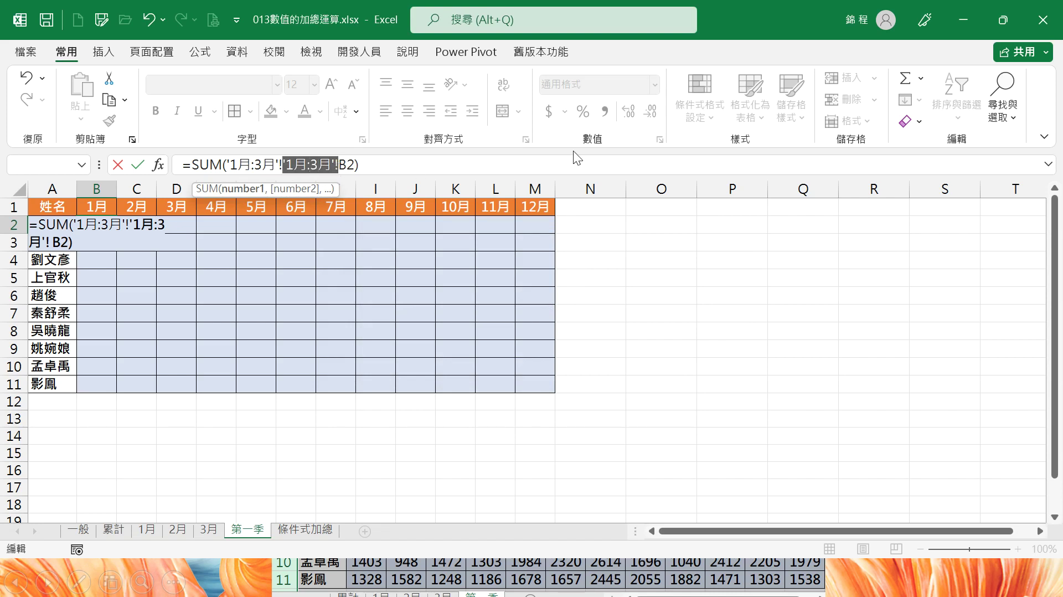
pyautogui.press('BackSpace')
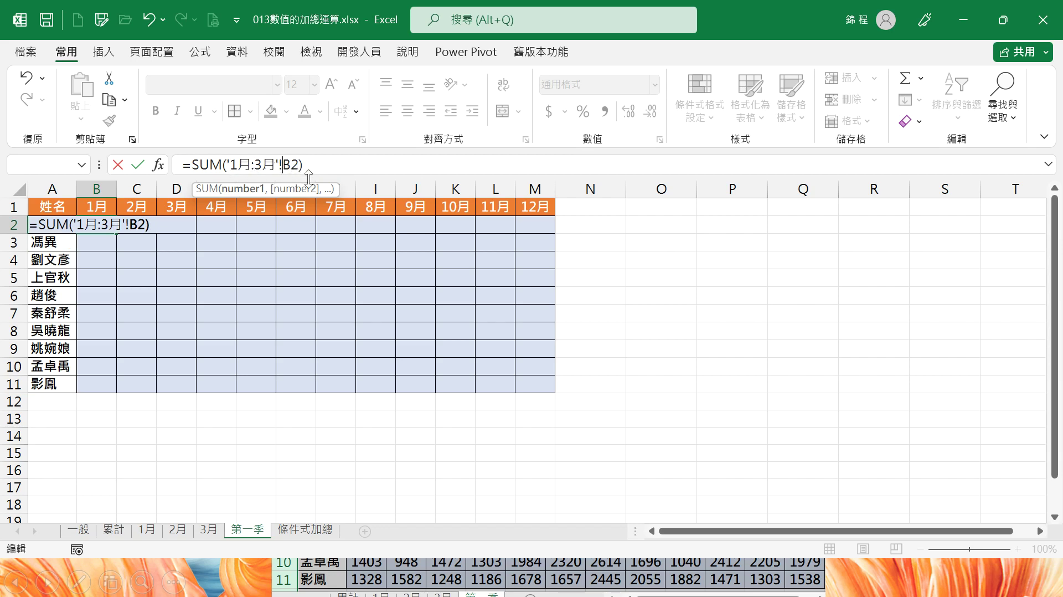
pyautogui.hotkey('ctrl', 'Return')
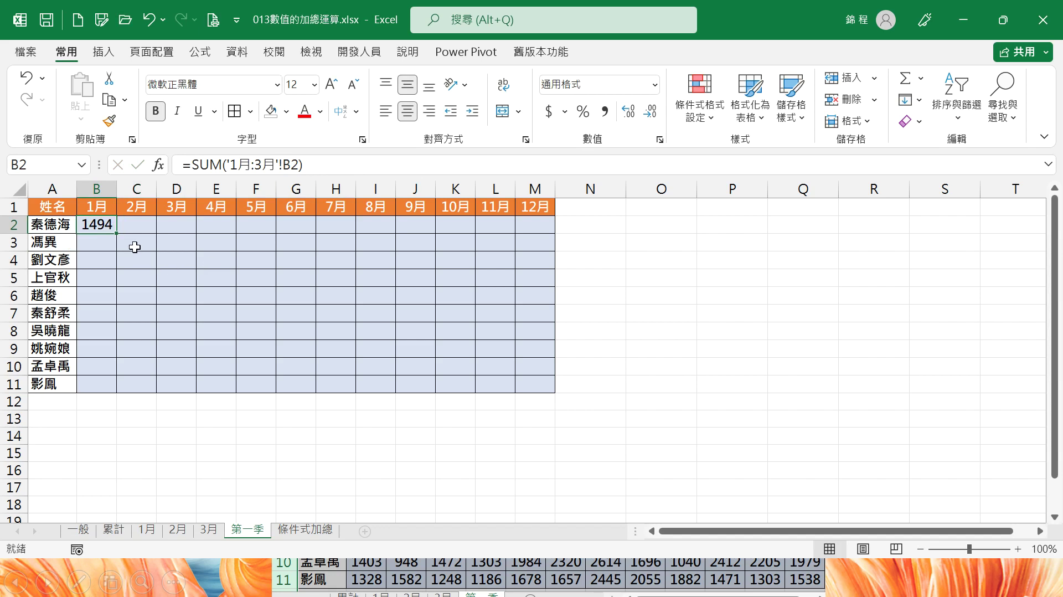
pyautogui.moveTo(116, 233); pyautogui.dragTo(549, 395)
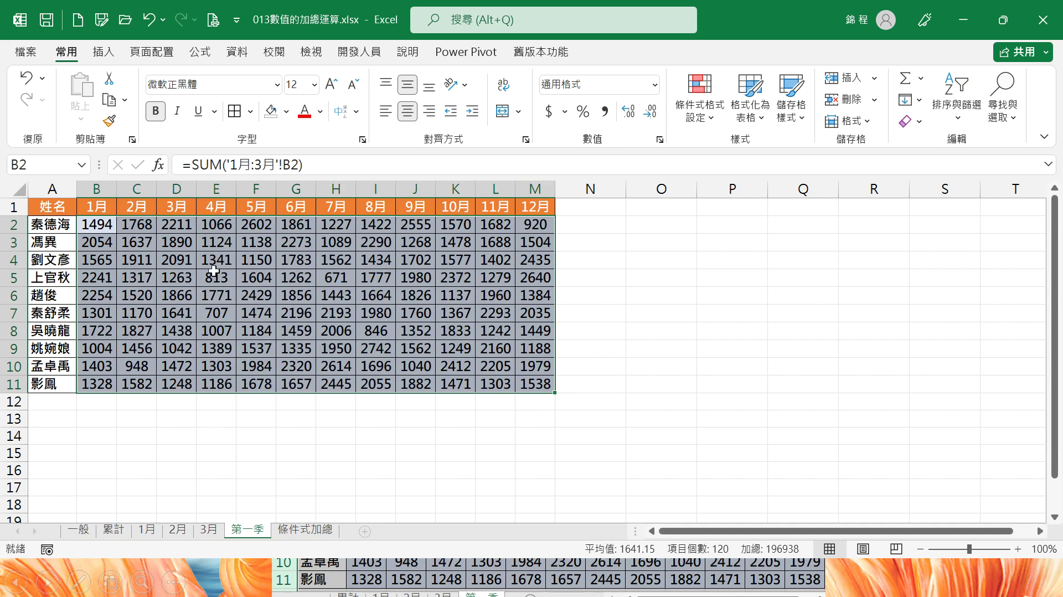
# Review the source values on the 1月, 2月 and 3月 sheets and return to the 第一季 sheet.
pyautogui.click(146, 532)
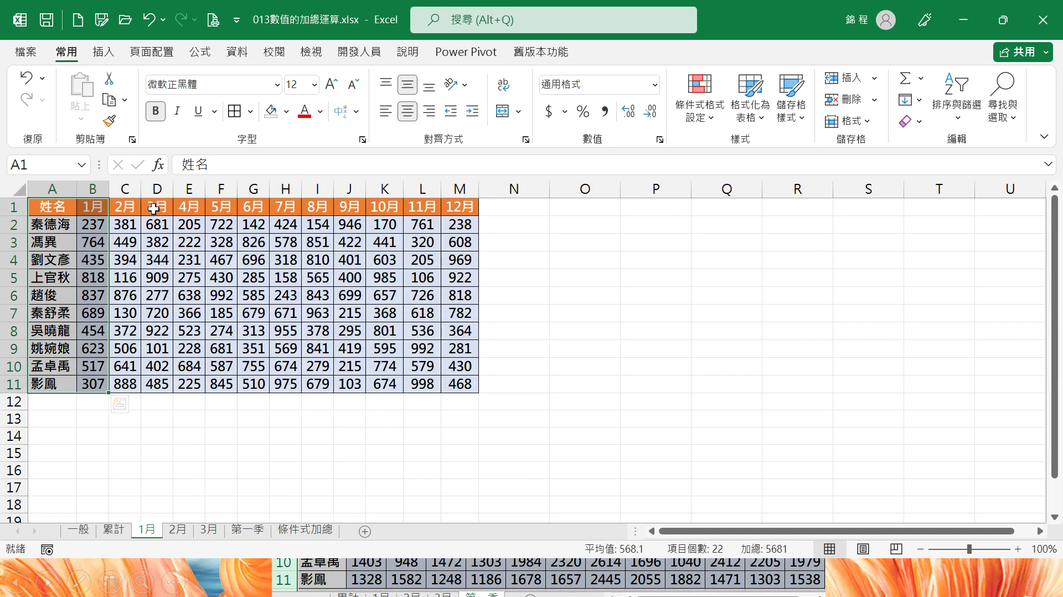
pyautogui.click(183, 532)
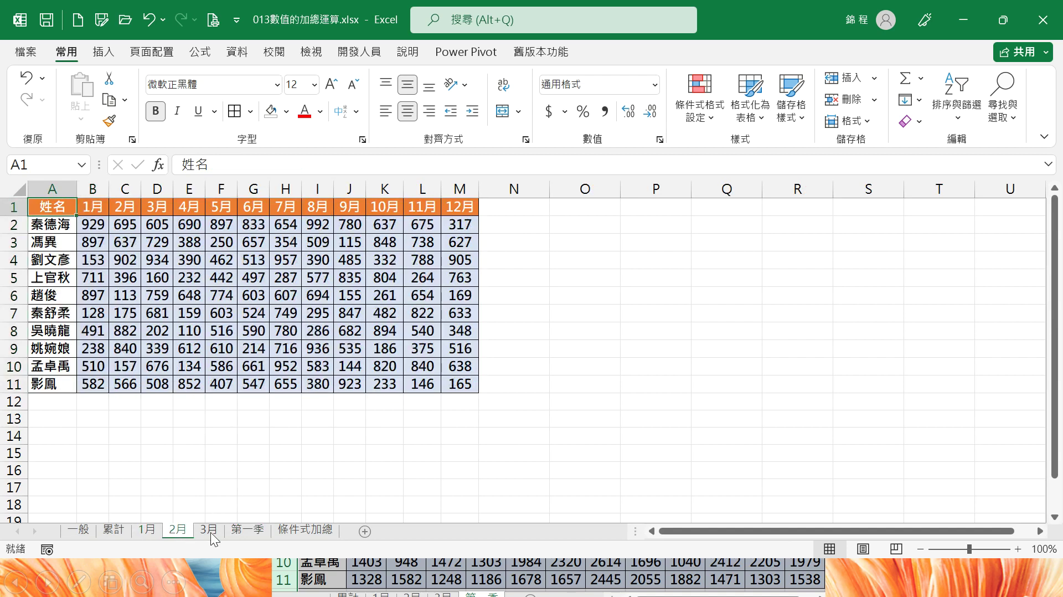
pyautogui.click(209, 533)
pyautogui.click(239, 532)
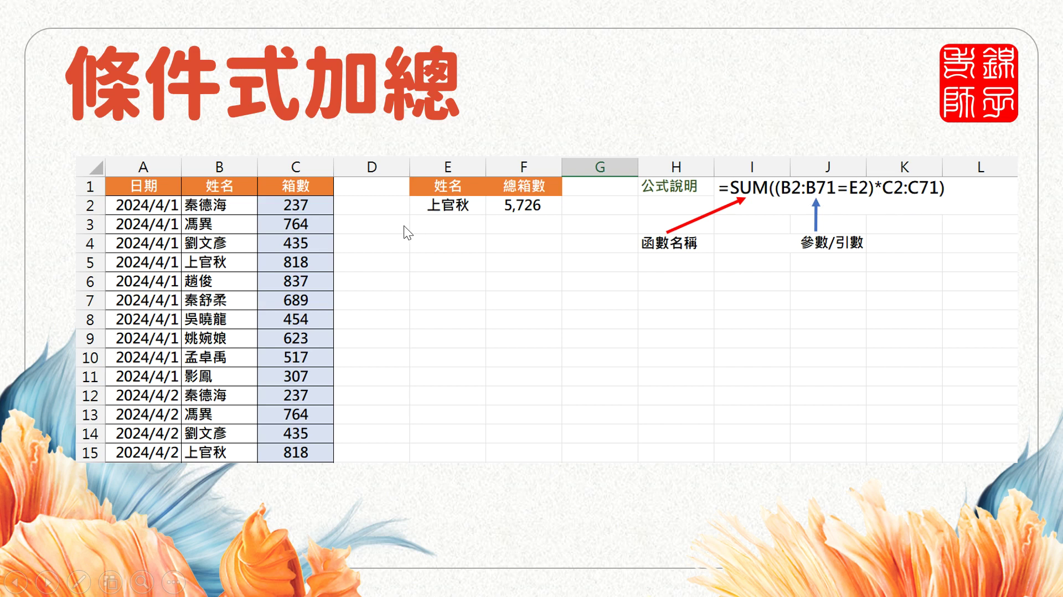
# Switch back to Excel and, on the 條件式加總 sheet, begin the 總箱數 formula in F2 with =SUM((B2:B71=E2)*.
pyautogui.hotkey('alt', 'Tab')
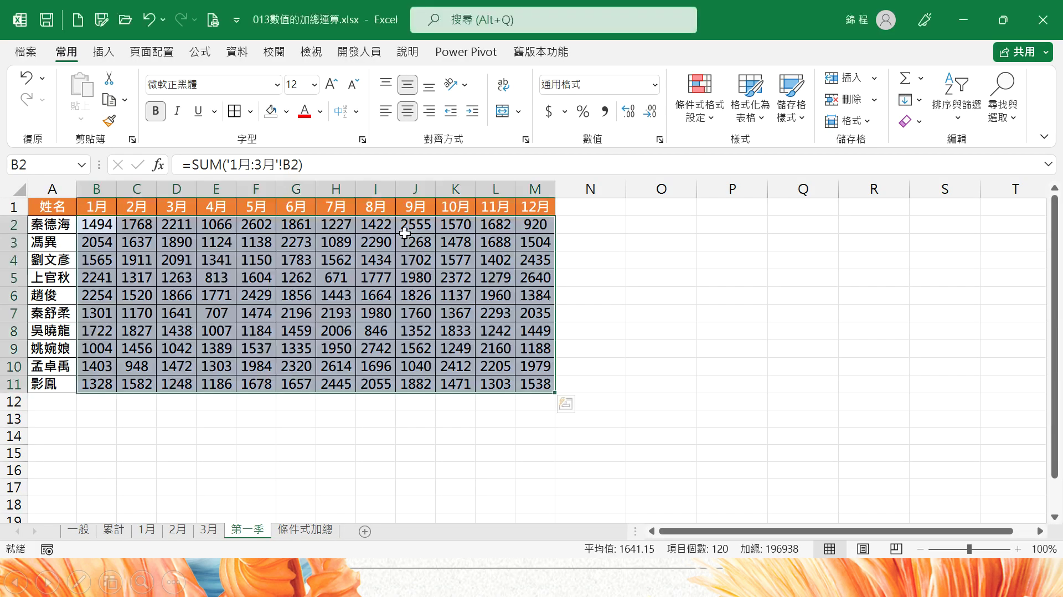
pyautogui.click(308, 530)
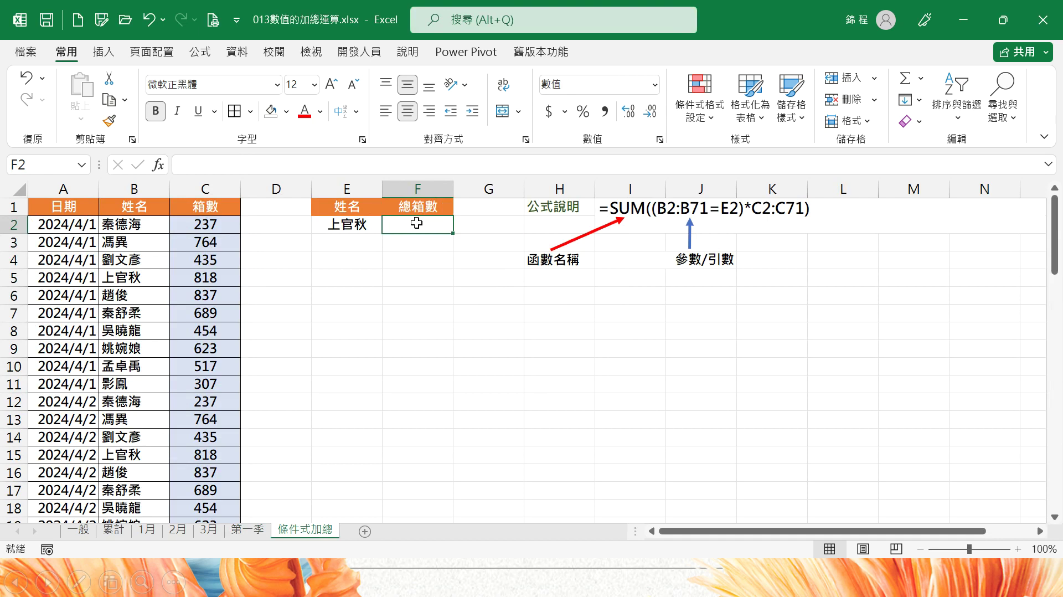
pyautogui.write('=SUM')
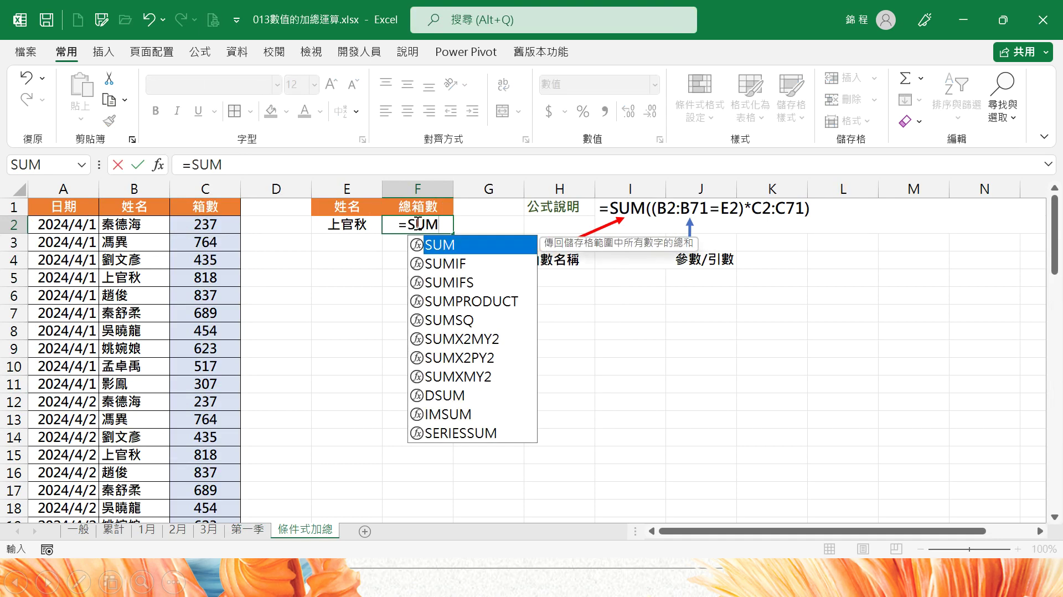
pyautogui.write('((')
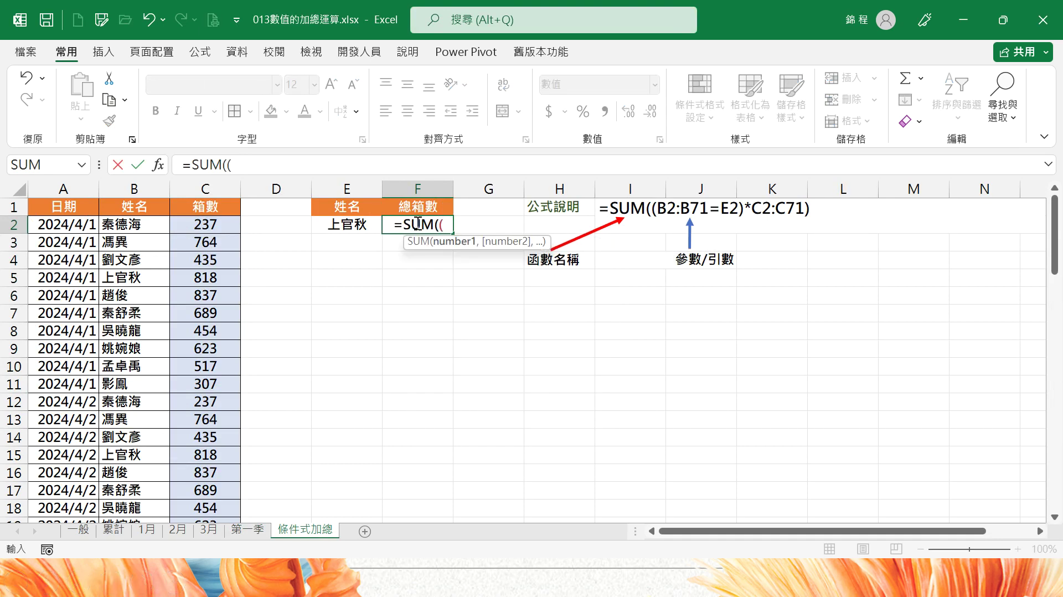
pyautogui.click(120, 225)
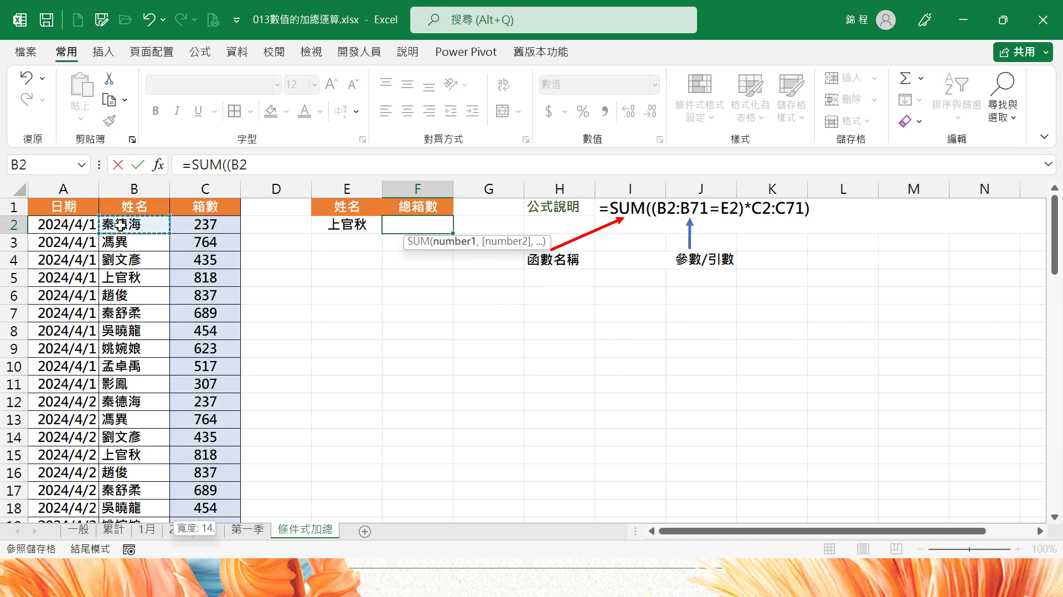
pyautogui.hotkey('ctrl', 'shift', 'Down')
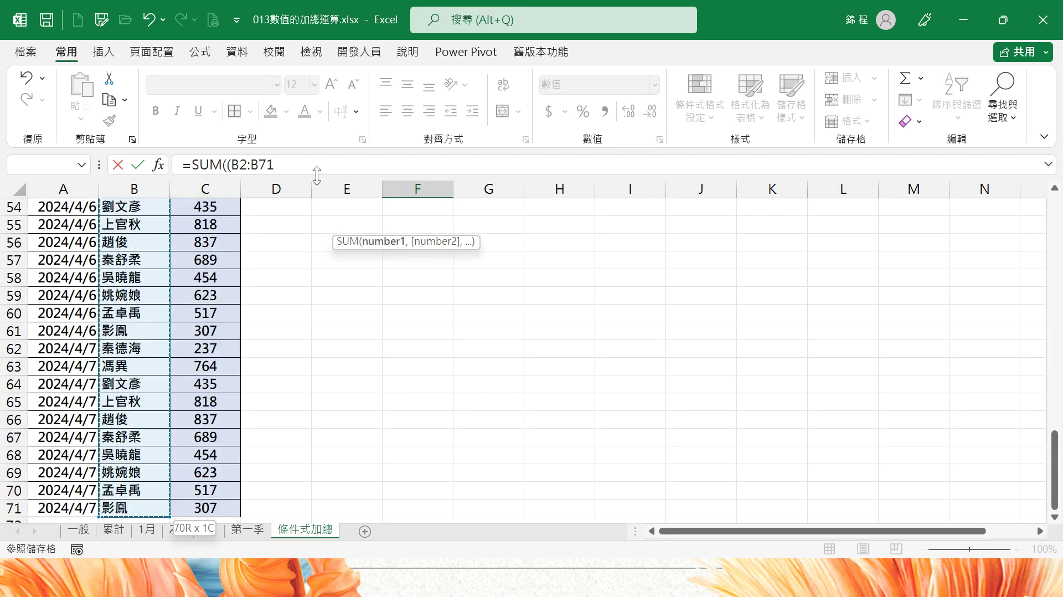
pyautogui.write('=E2)*')
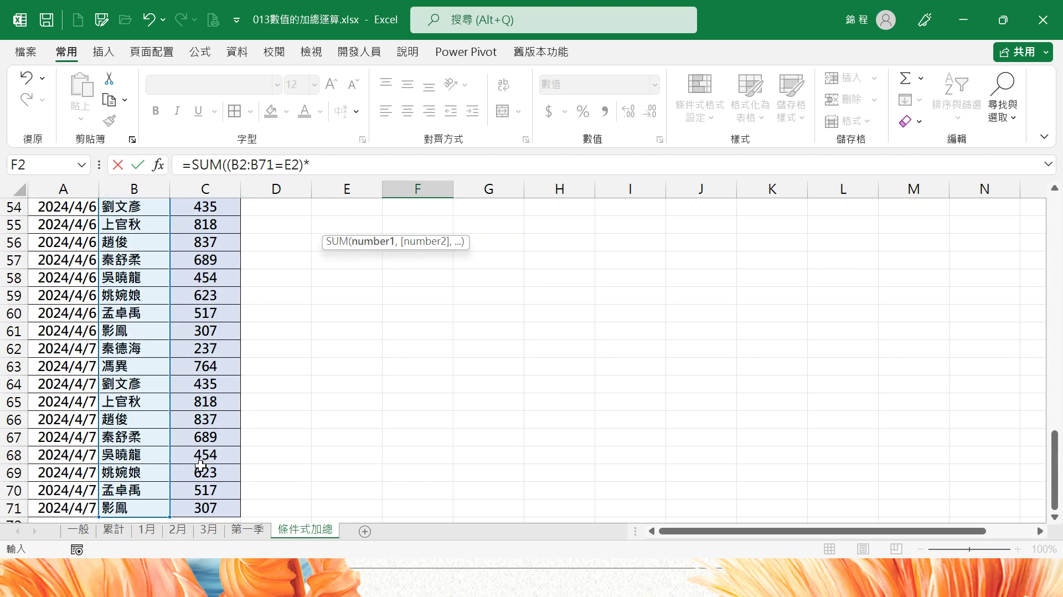
# Complete F2's formula with the 箱數 range C2:C71 and a closing parenthesis, confirm it, and reselect F2.
pyautogui.click(200, 508)
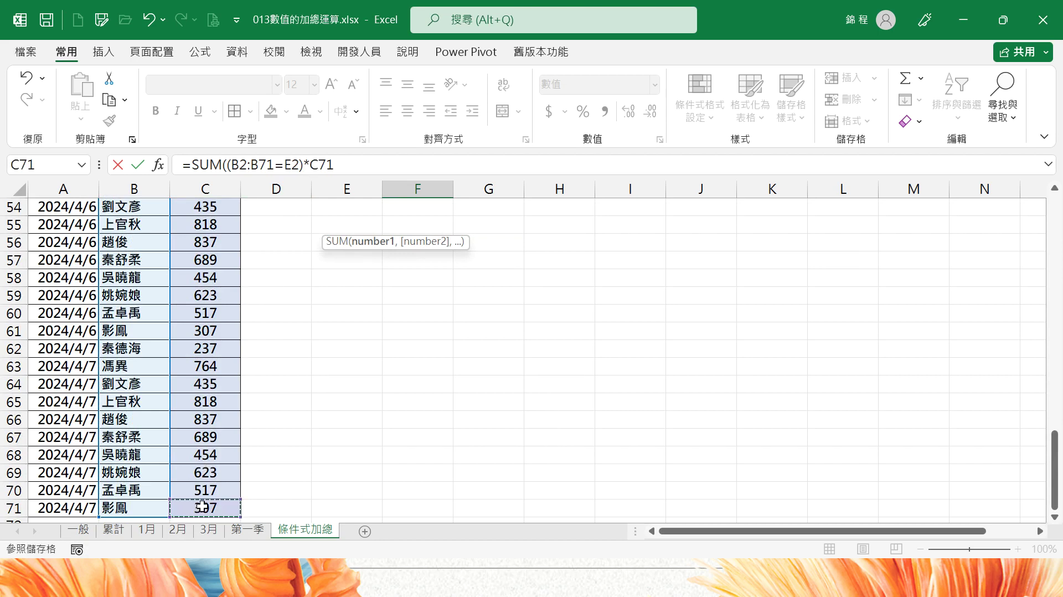
pyautogui.hotkey('ctrl', 'shift', 'Up')
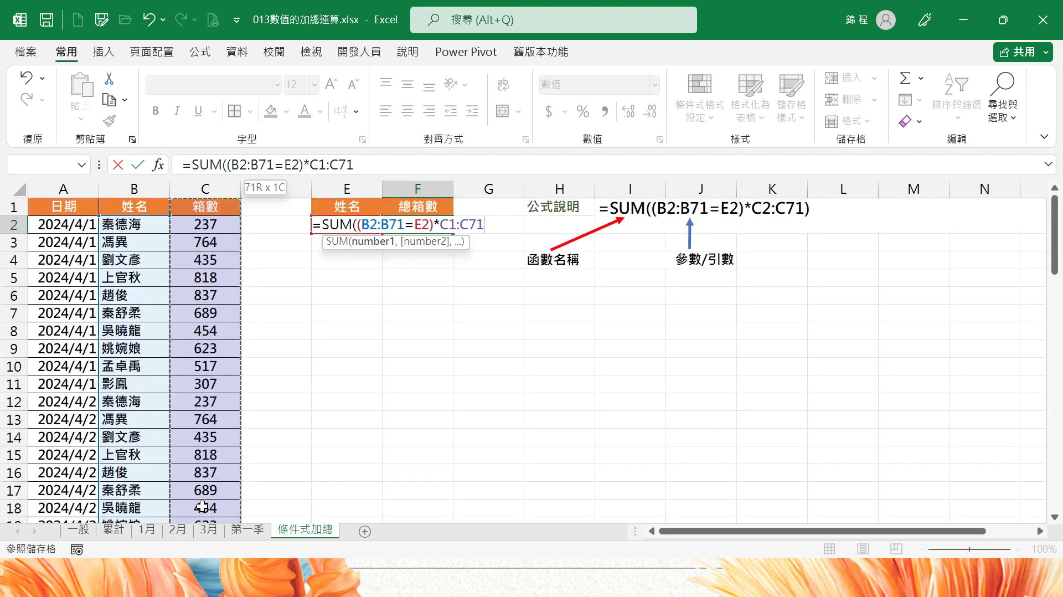
pyautogui.hotkey('shift', 'Down')
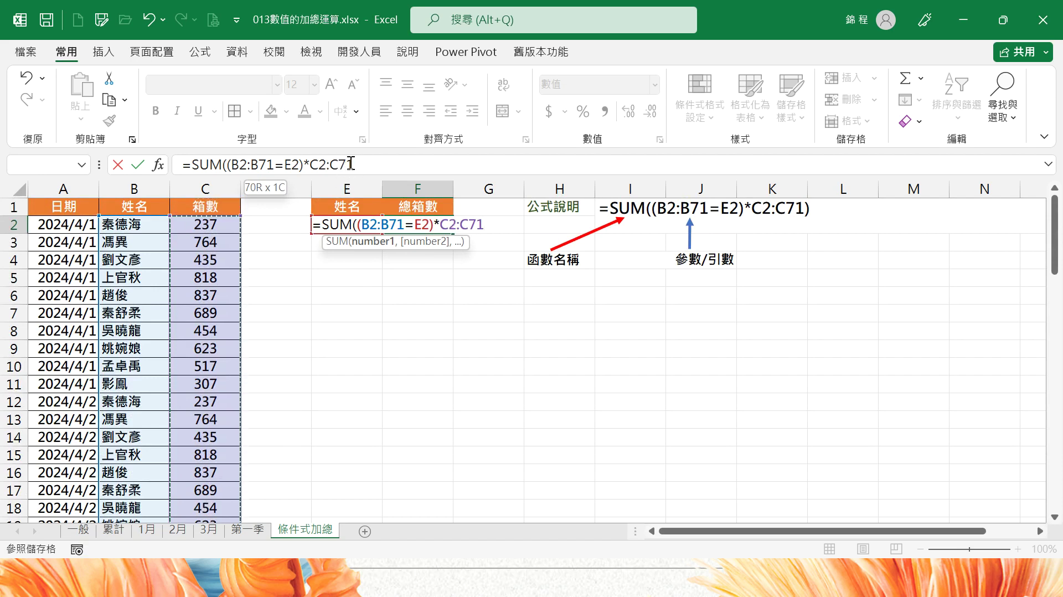
pyautogui.click(367, 170)
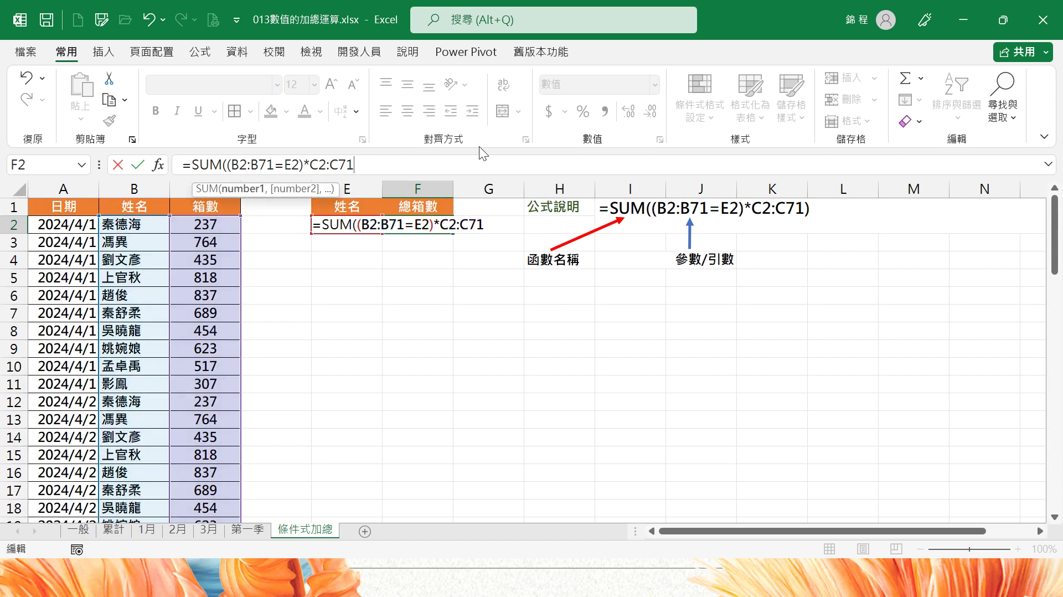
pyautogui.write(')')
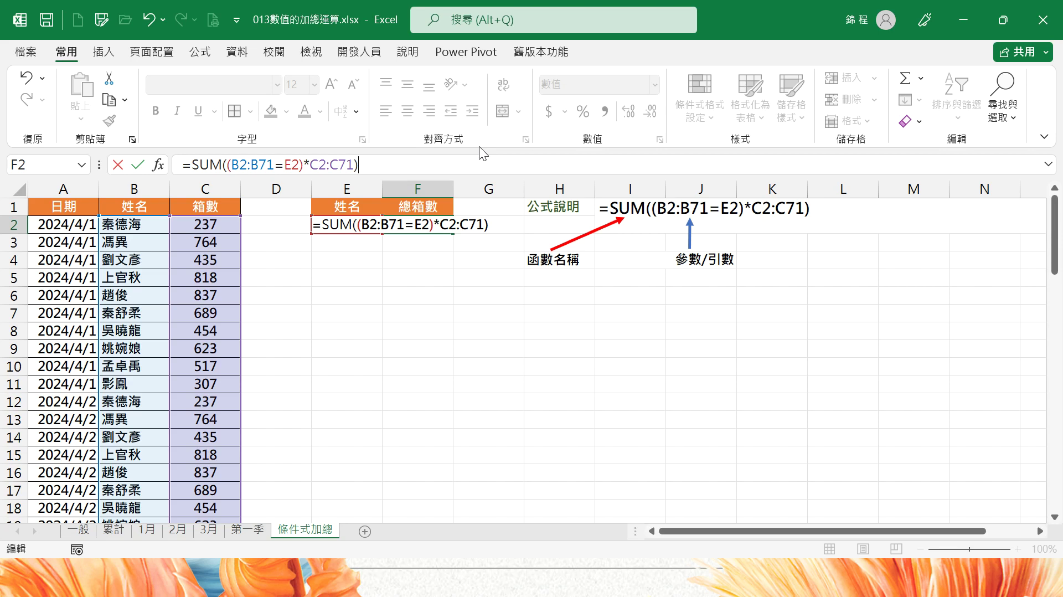
pyautogui.press('Tab')
pyautogui.press('Left')
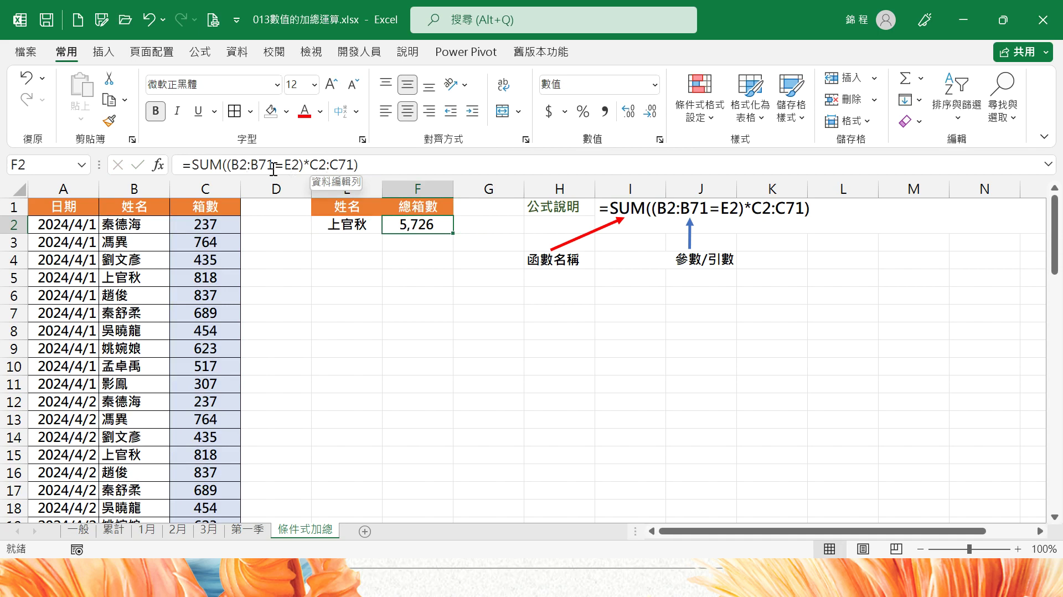
# Enter the name comparison =B2=E2 in D2 and fill it down column D through row 71.
pyautogui.click(262, 224)
pyautogui.write('=')
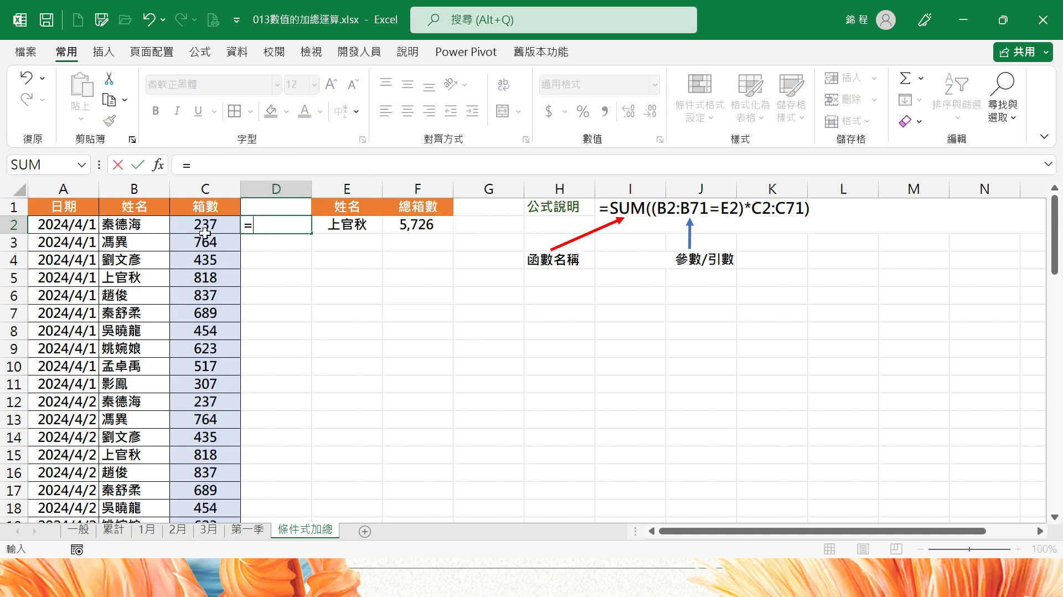
pyautogui.click(122, 229)
pyautogui.write('=')
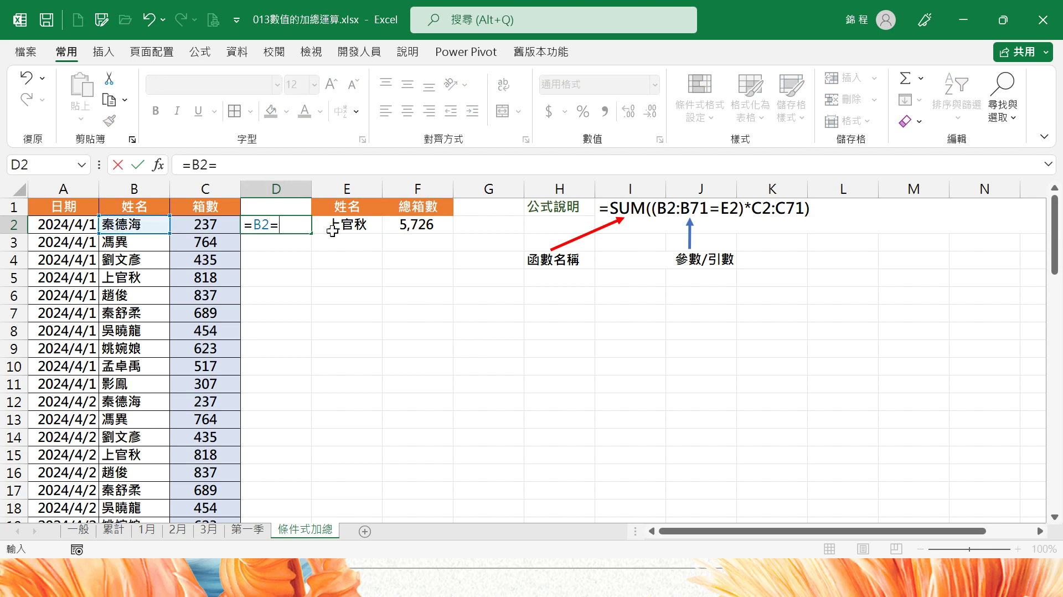
pyautogui.click(360, 227)
pyautogui.press('Tab')
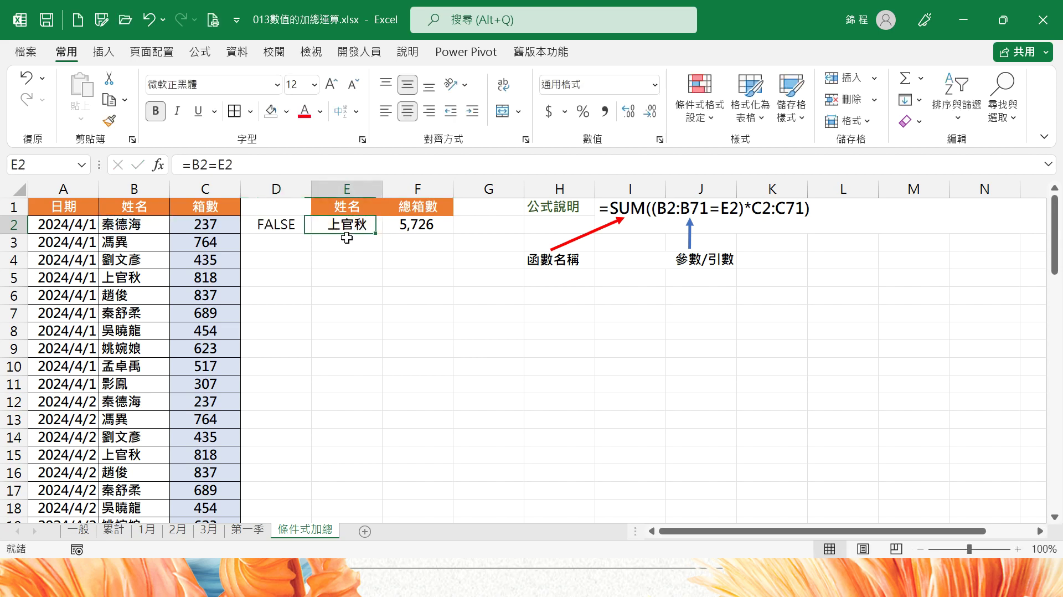
pyautogui.click(282, 230)
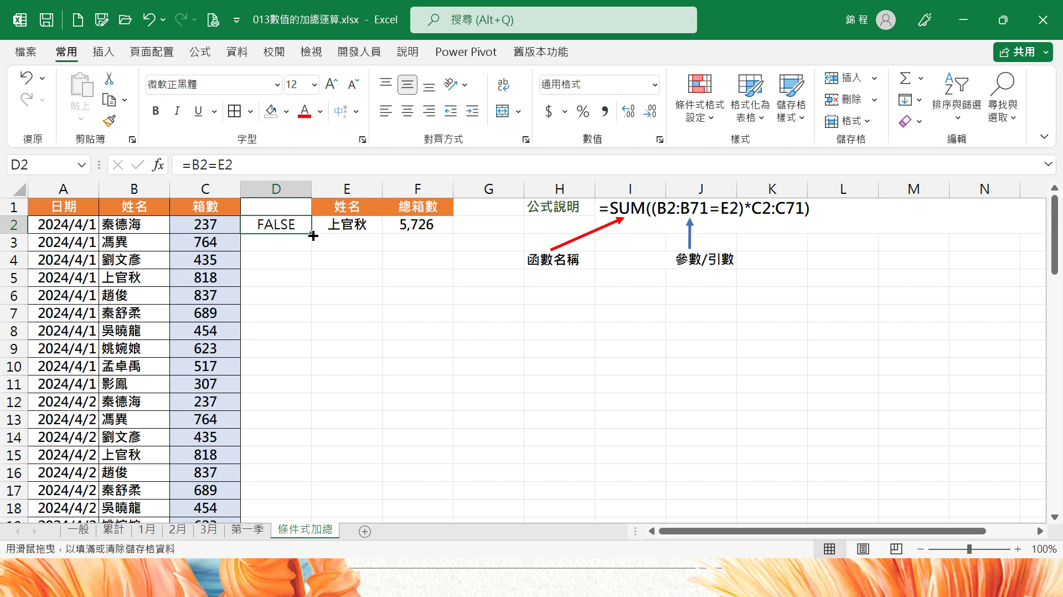
pyautogui.doubleClick(305, 234)
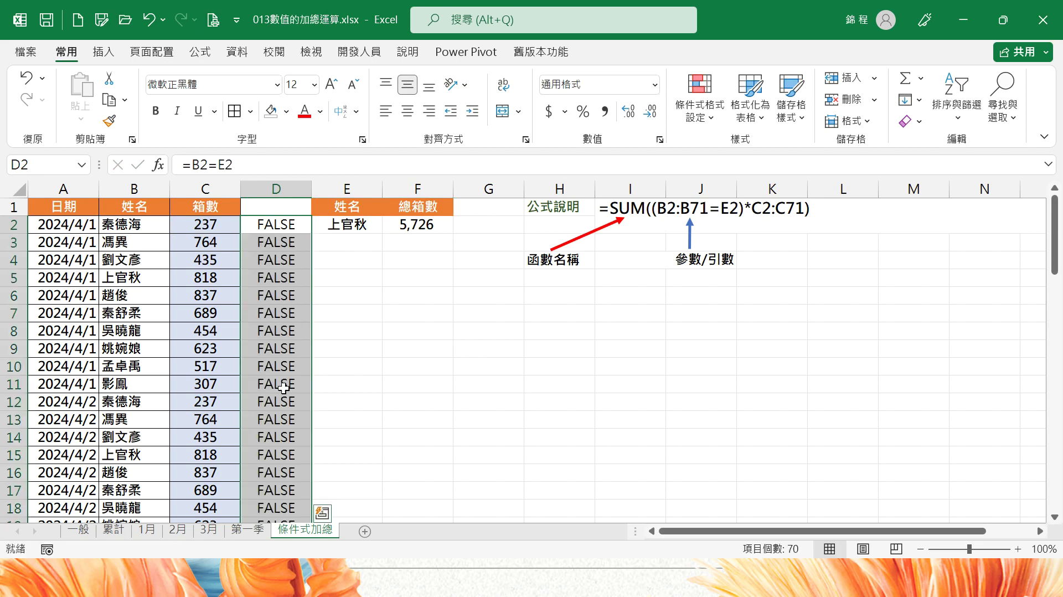
# Check the filled references in D2 and D3, make D2's formula =B2=$E$2, and fill it down through D71.
pyautogui.click(287, 225)
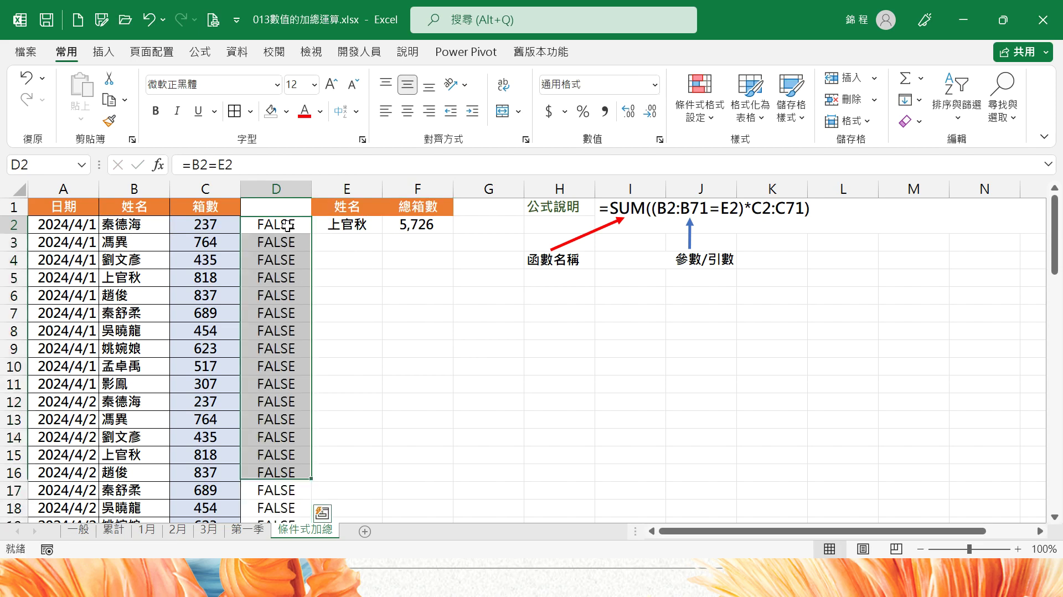
pyautogui.click(346, 225)
pyautogui.click(287, 223)
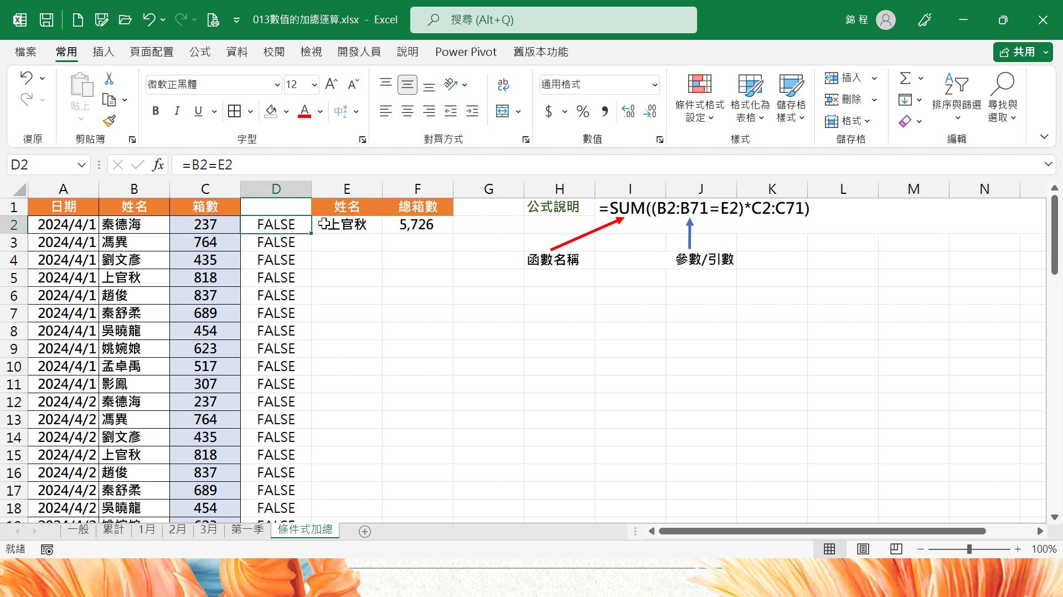
pyautogui.click(287, 245)
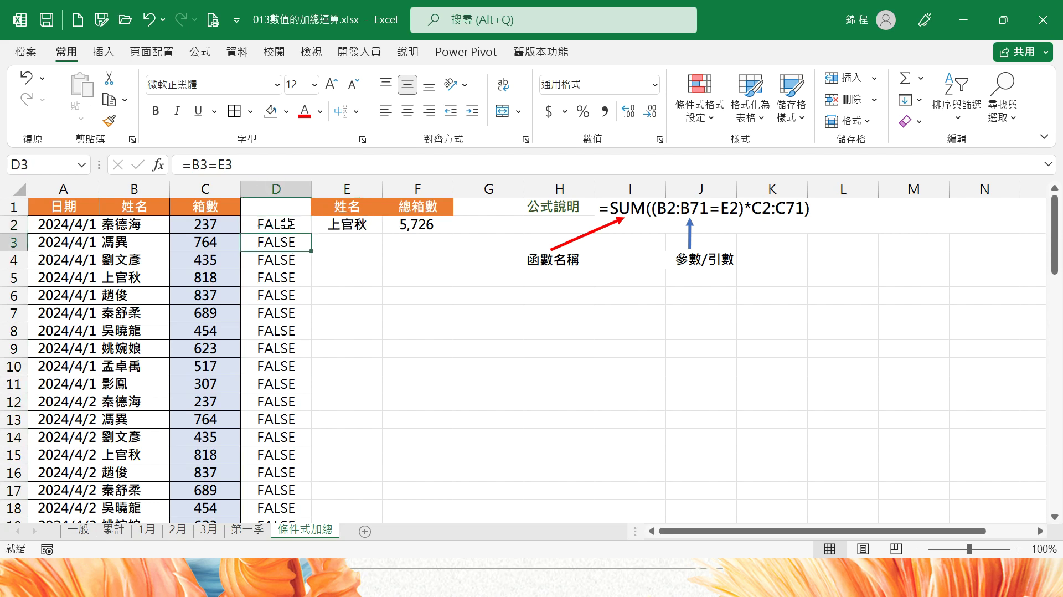
pyautogui.click(284, 225)
pyautogui.click(244, 163)
pyautogui.press('F4')
pyautogui.press('Tab')
pyautogui.click(287, 228)
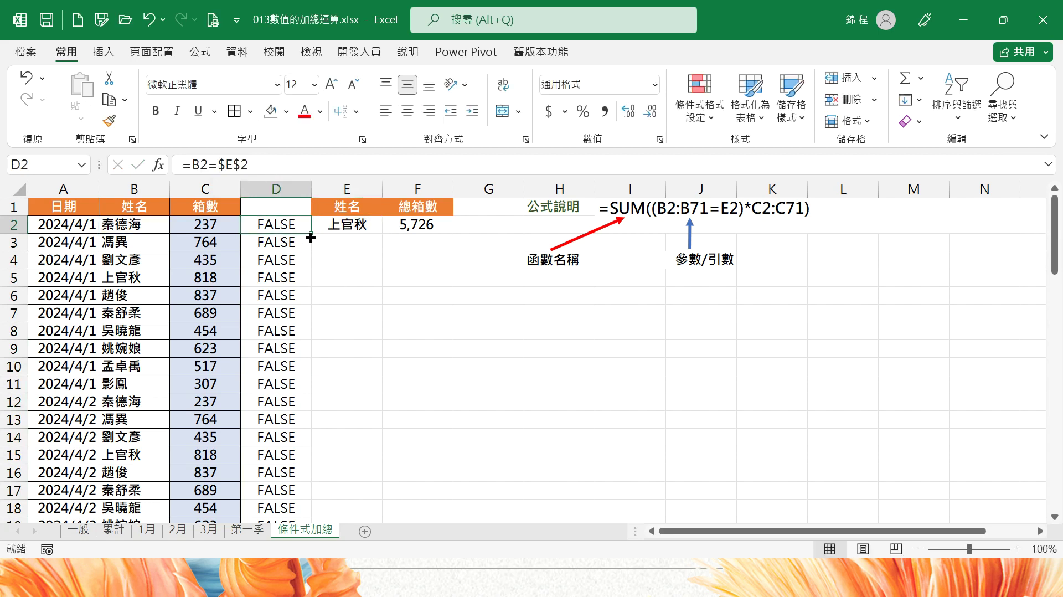
pyautogui.doubleClick(311, 237)
# Compare the logical results in D5, D15 and D25 with the names in column B.
pyautogui.click(291, 278)
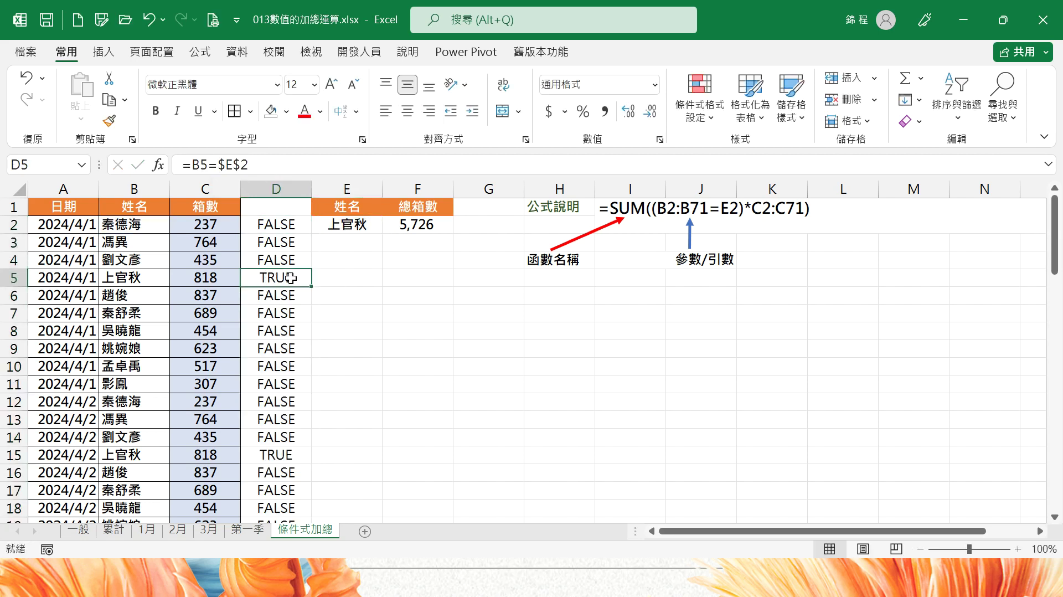
pyautogui.click(281, 454)
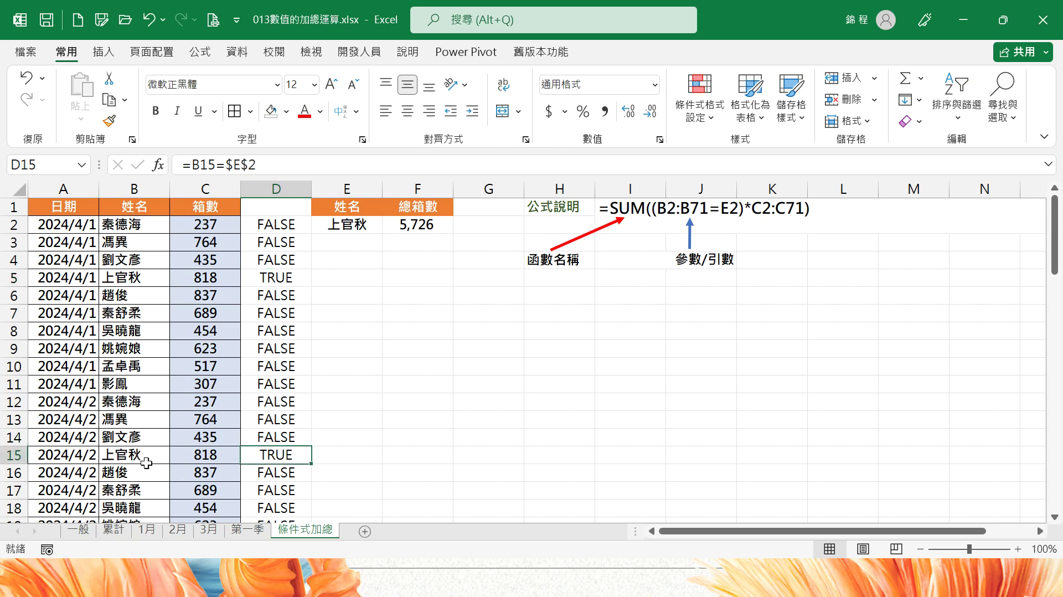
pyautogui.scroll(-3, 284, 471)
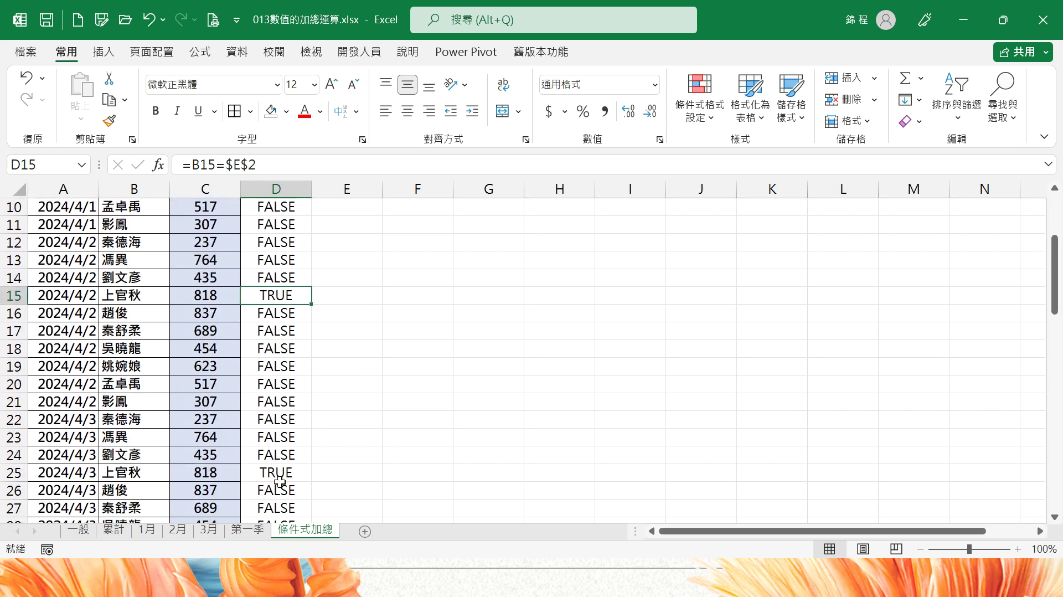
pyautogui.click(279, 474)
pyautogui.scroll(3, 245, 273)
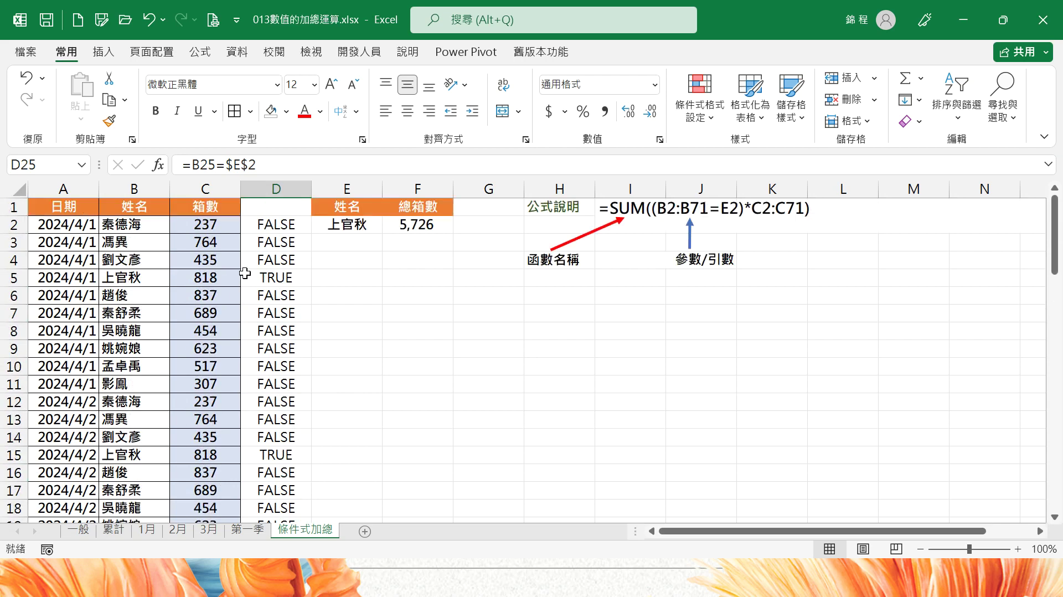
# Extend D2's formula to =(B2=$E$2)*C2 and fill it down column D through row 71.
pyautogui.click(287, 224)
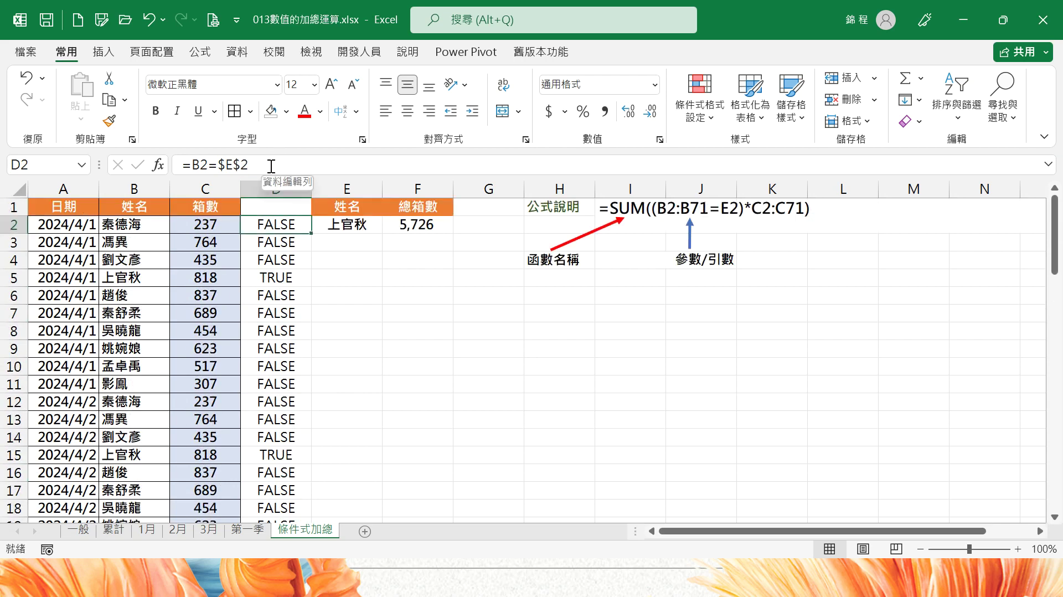
pyautogui.click(197, 166)
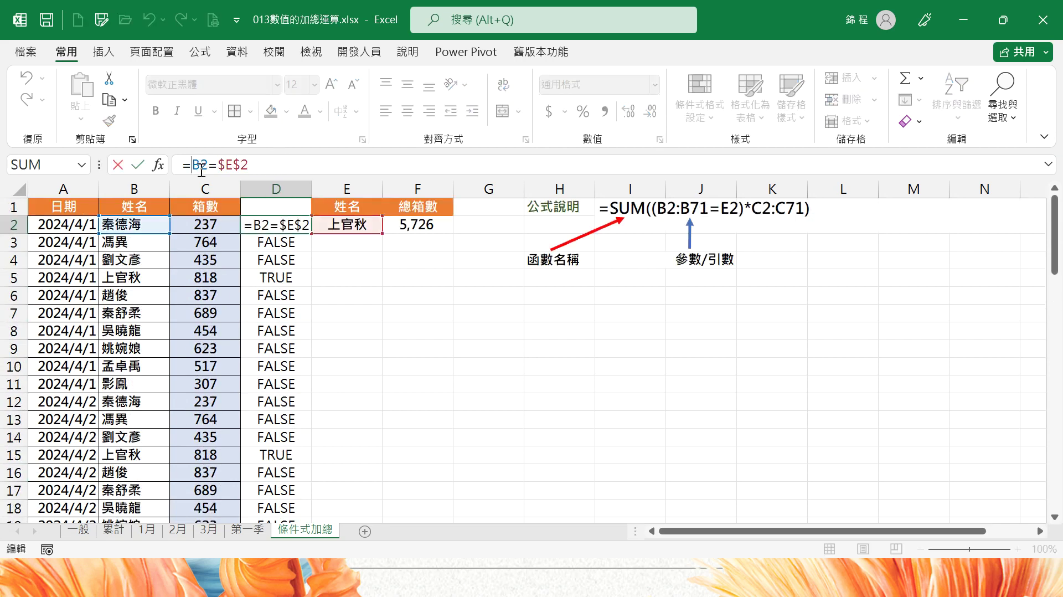
pyautogui.write('(')
pyautogui.click(272, 165)
pyautogui.write(')')
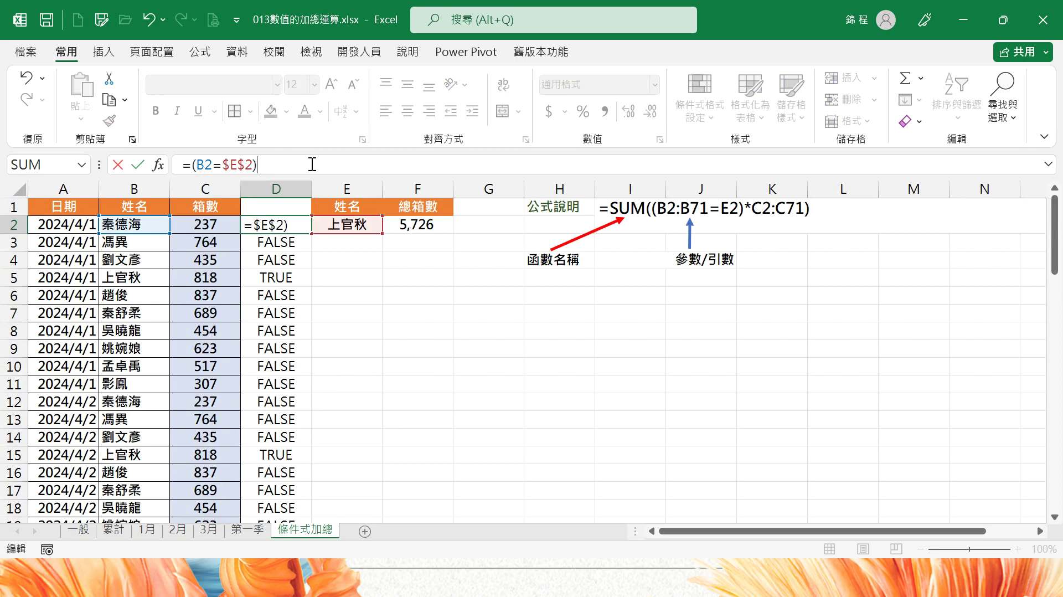
pyautogui.write('*')
pyautogui.click(208, 227)
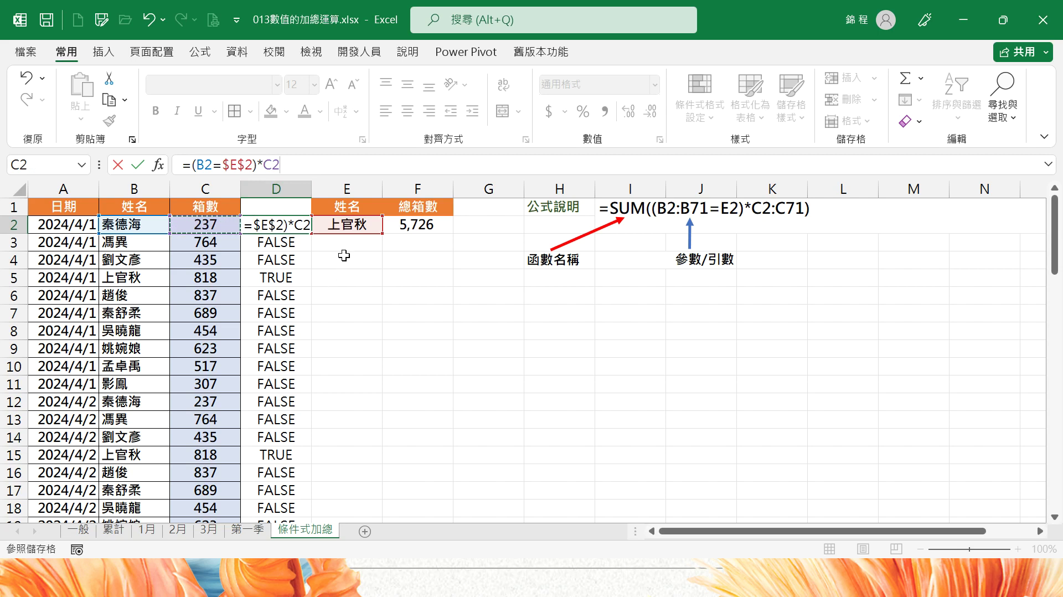
pyautogui.press('Tab')
pyautogui.click(285, 222)
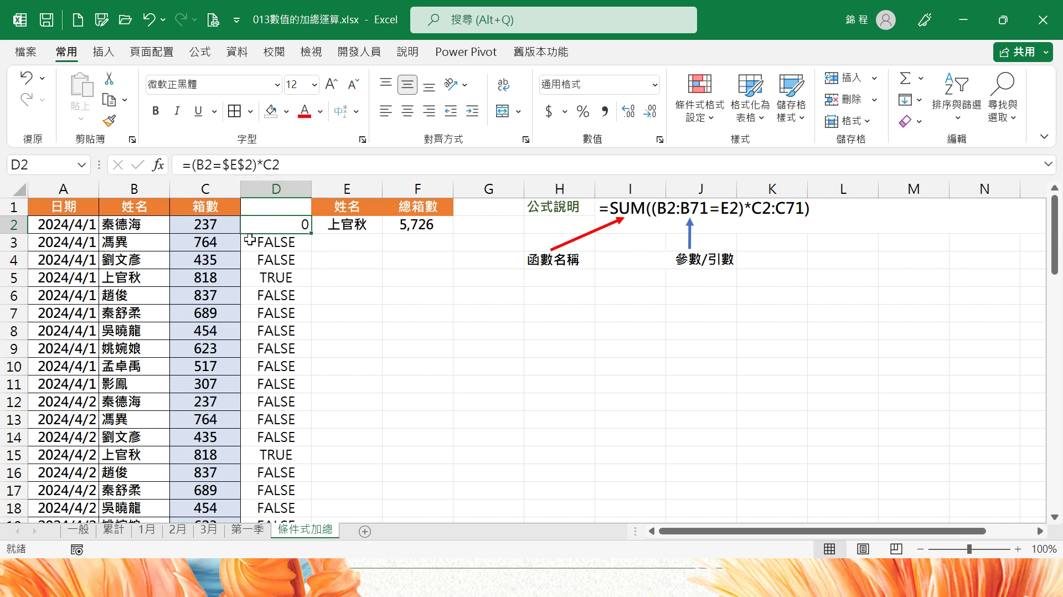
pyautogui.doubleClick(310, 236)
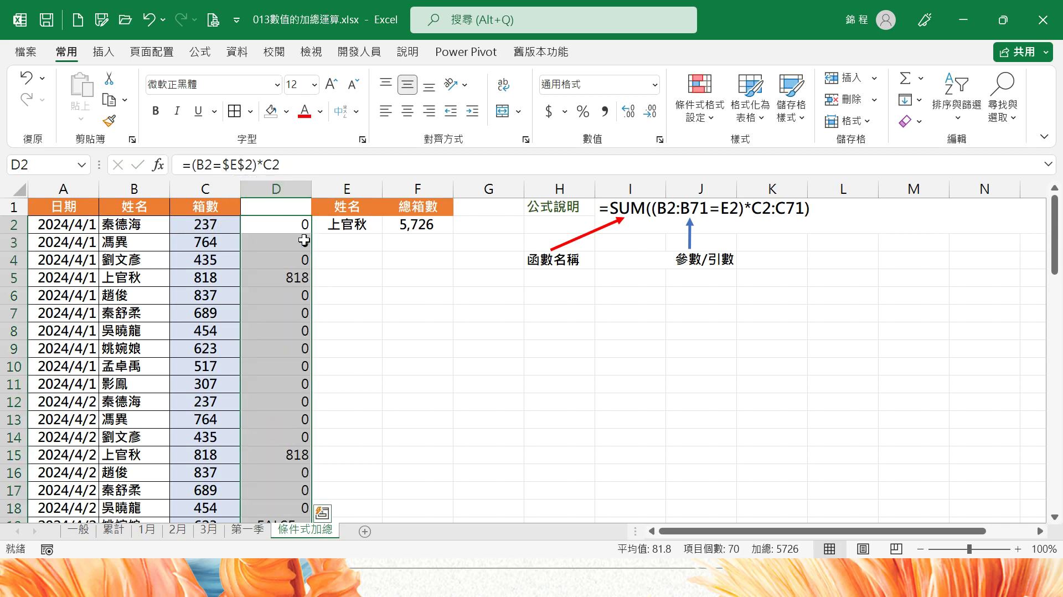
# Review the column D products, select D2:D71 to check their sum, and compare it with the 總箱數 formula in F2.
pyautogui.click(277, 281)
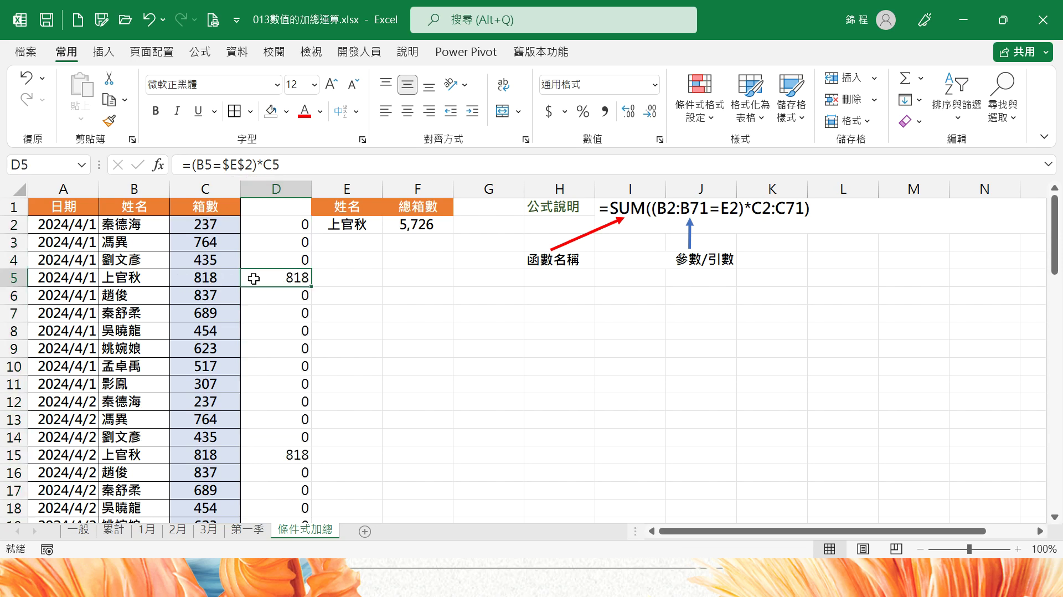
pyautogui.scroll(-2, 293, 353)
pyautogui.scroll(-10, 293, 352)
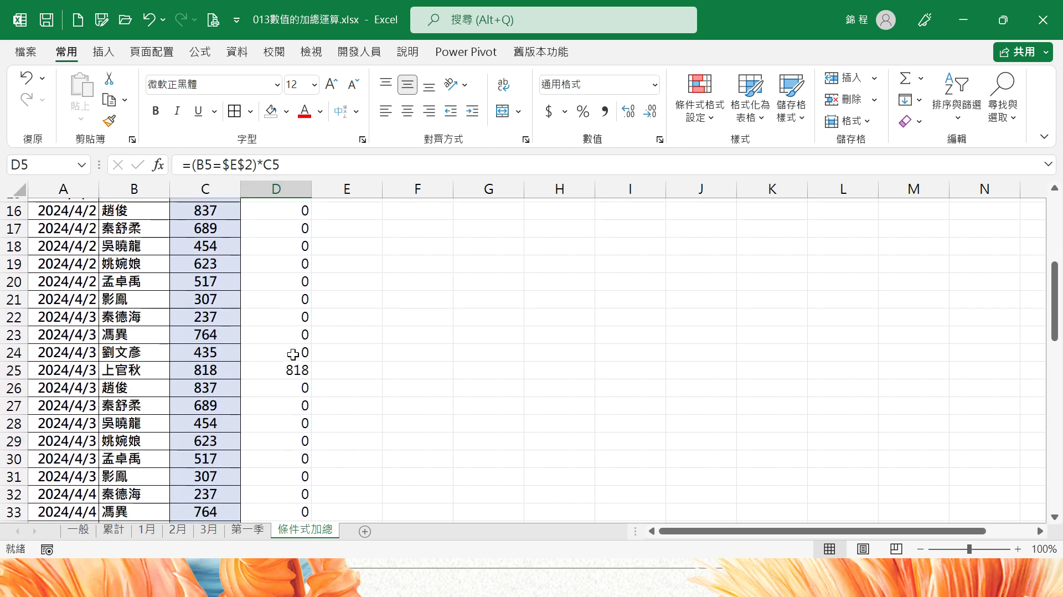
pyautogui.scroll(-8, 288, 341)
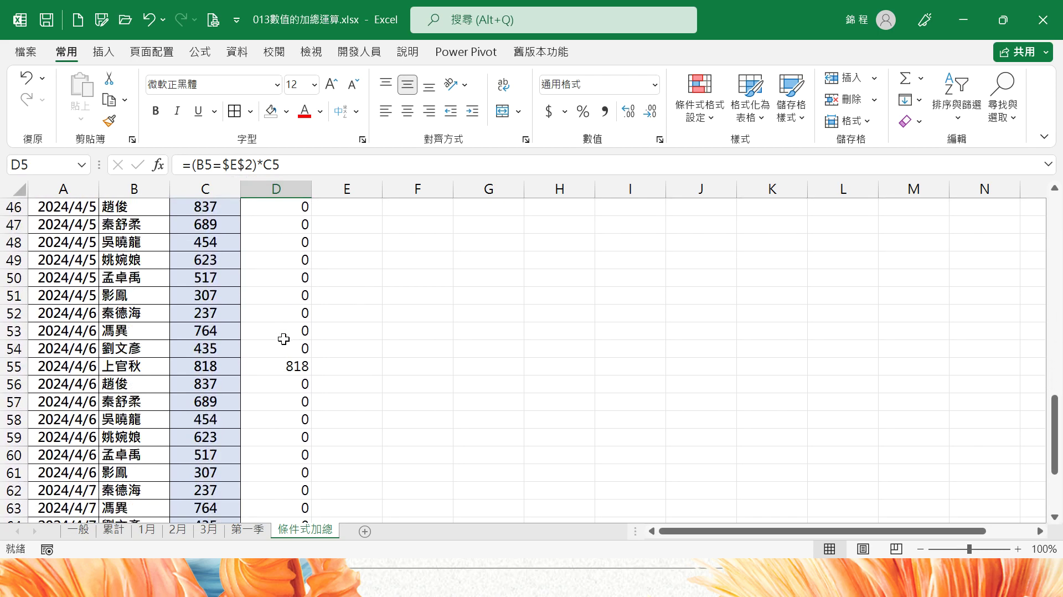
pyautogui.moveTo(286, 381); pyautogui.dragTo(274, 223)
pyautogui.click(796, 552)
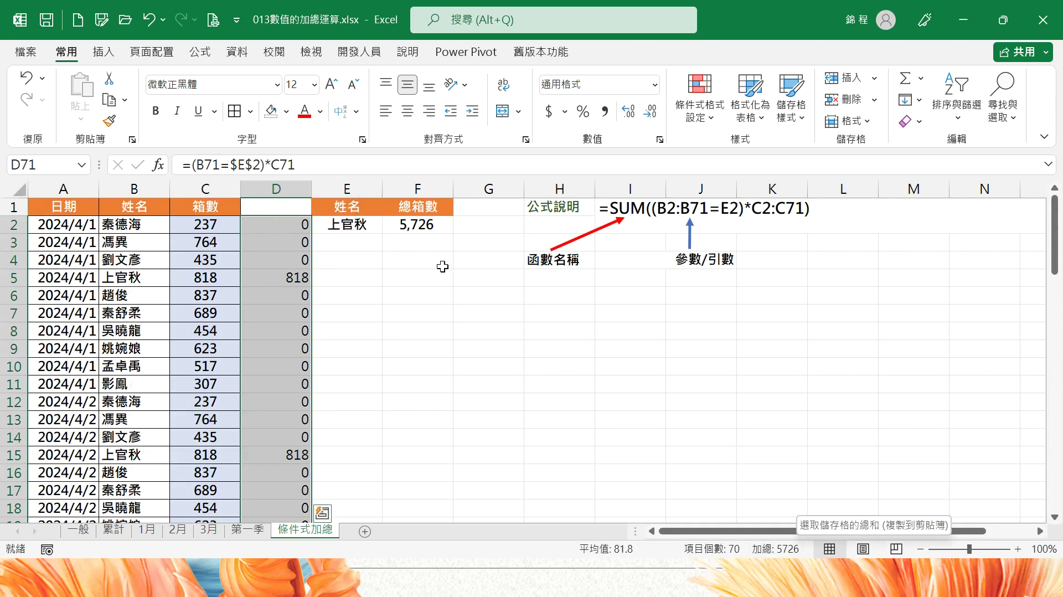
pyautogui.click(422, 226)
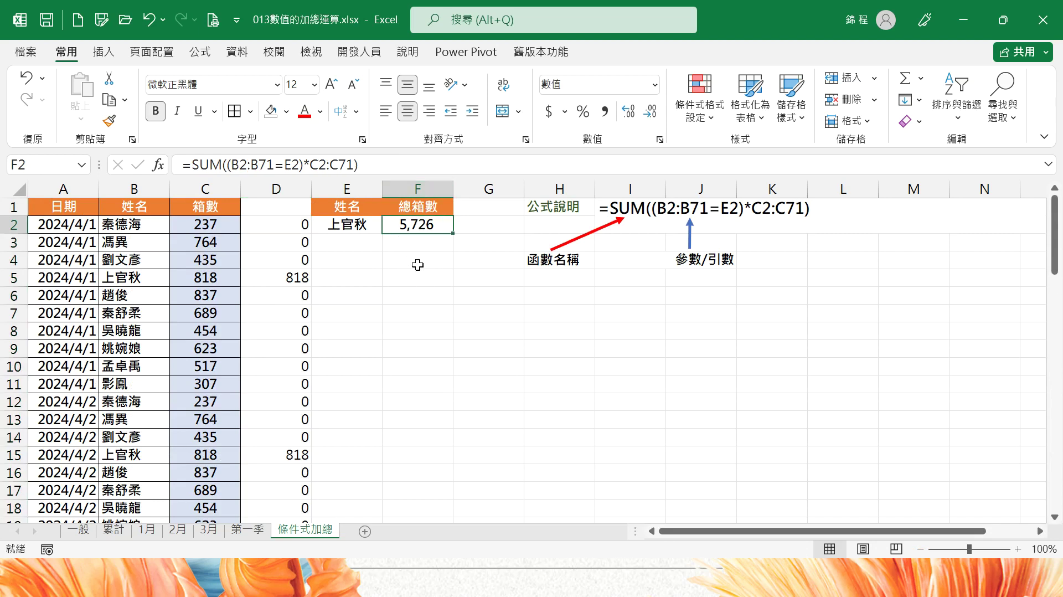